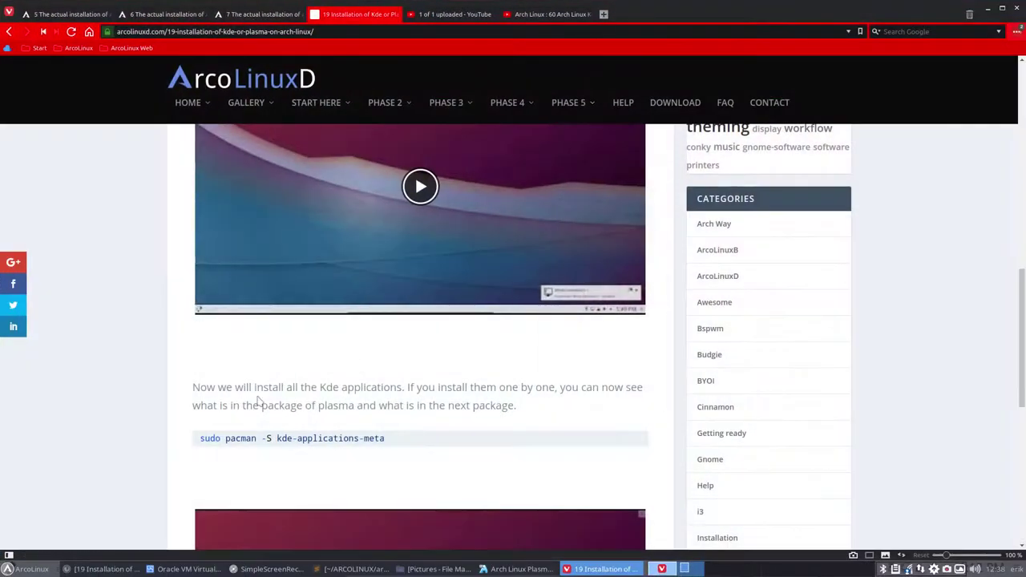
- Scroll to the KDE applications section and select the sudo pacman -S kde-applications-meta command
{"action": "scroll", "coordinate": [259, 403], "scroll_direction": "down", "scroll_amount": 3}
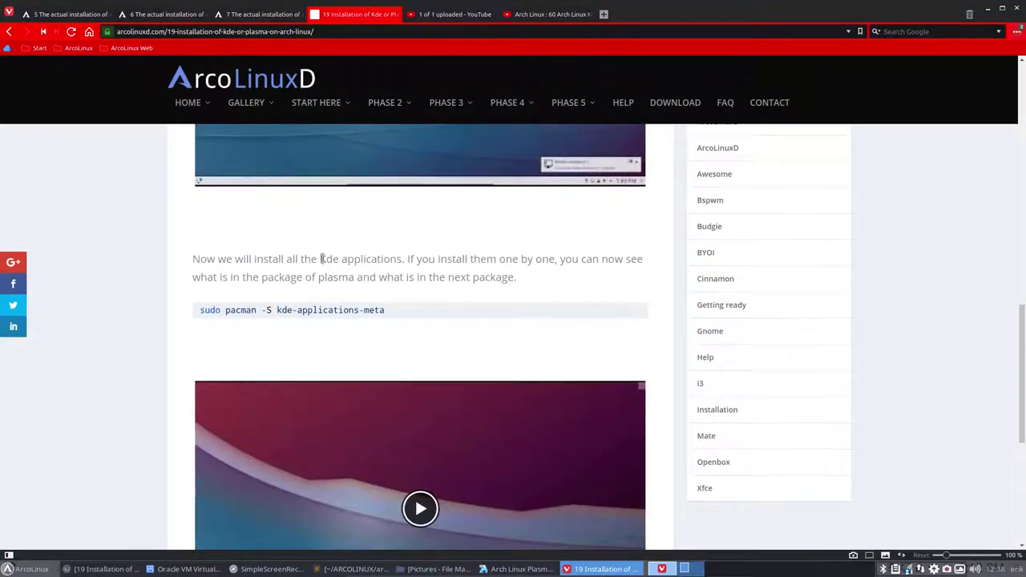
{"action": "left_click_drag", "start_coordinate": [320, 259], "coordinate": [404, 262]}
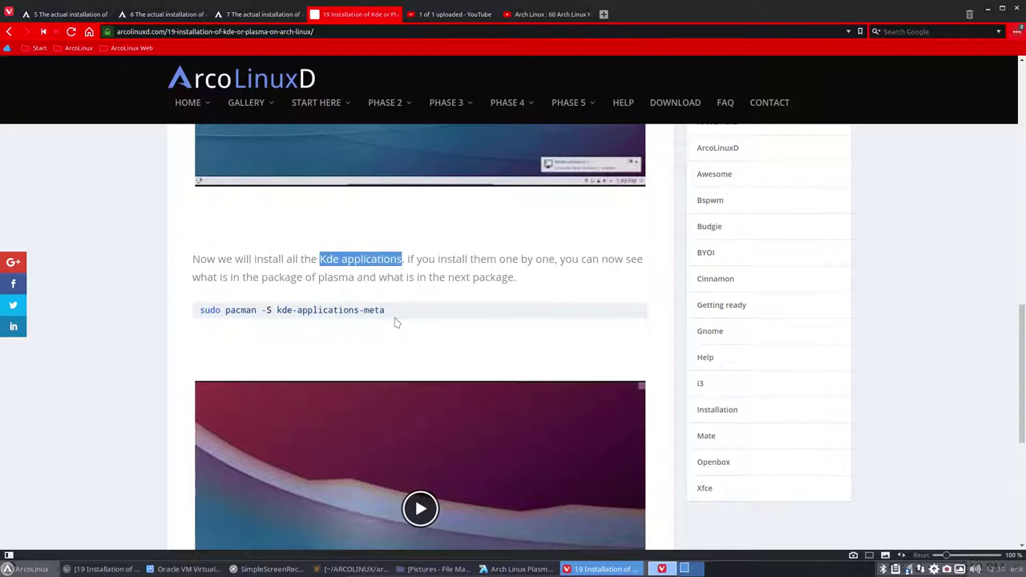
{"action": "left_click_drag", "start_coordinate": [389, 311], "coordinate": [201, 312]}
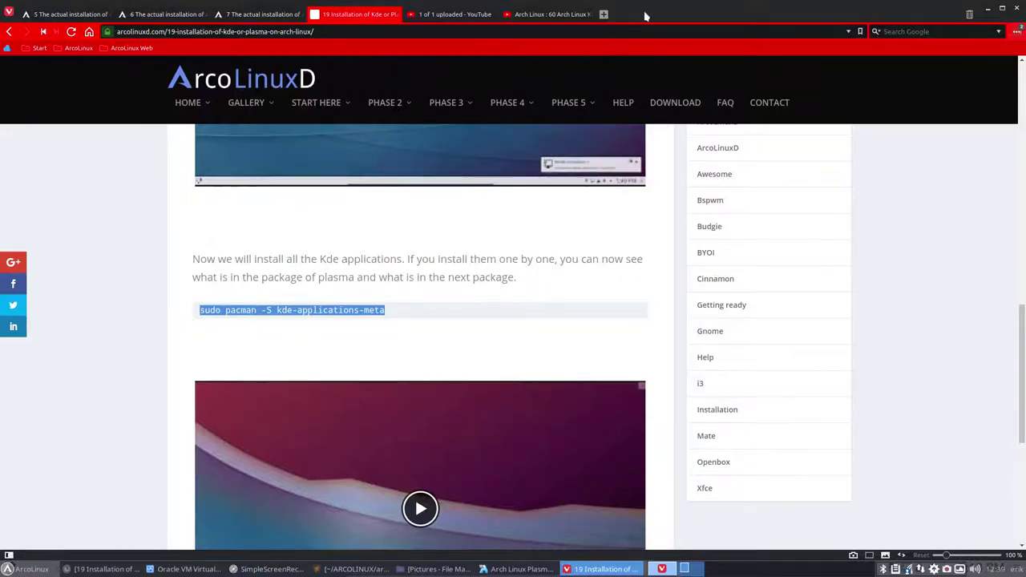
- Minimise Vivaldi and browse the launcher's Development, Internet, Multimedia and Settings categories
{"action": "key", "text": "ctrl+alt+d"}
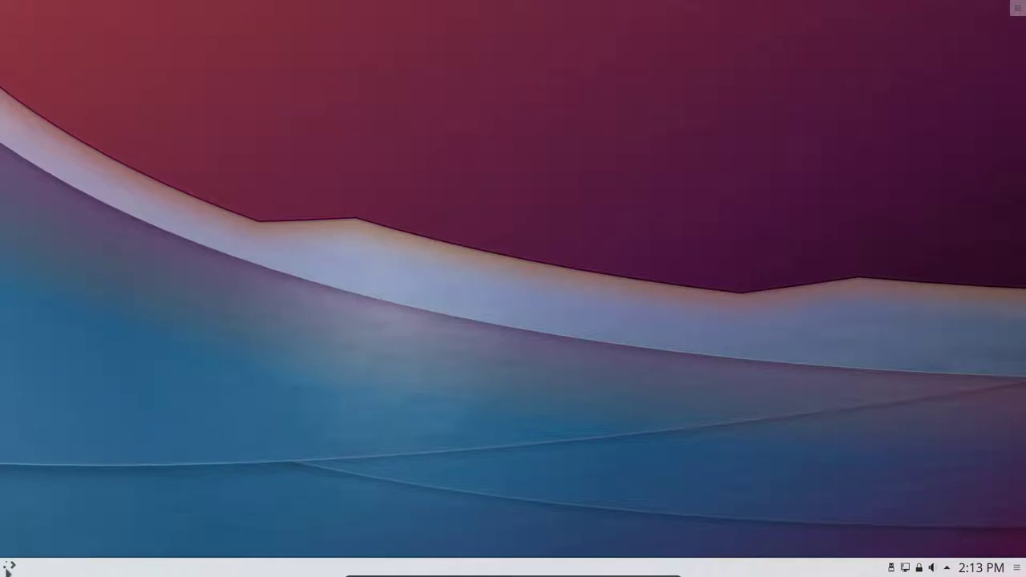
{"action": "left_click", "coordinate": [8, 567]}
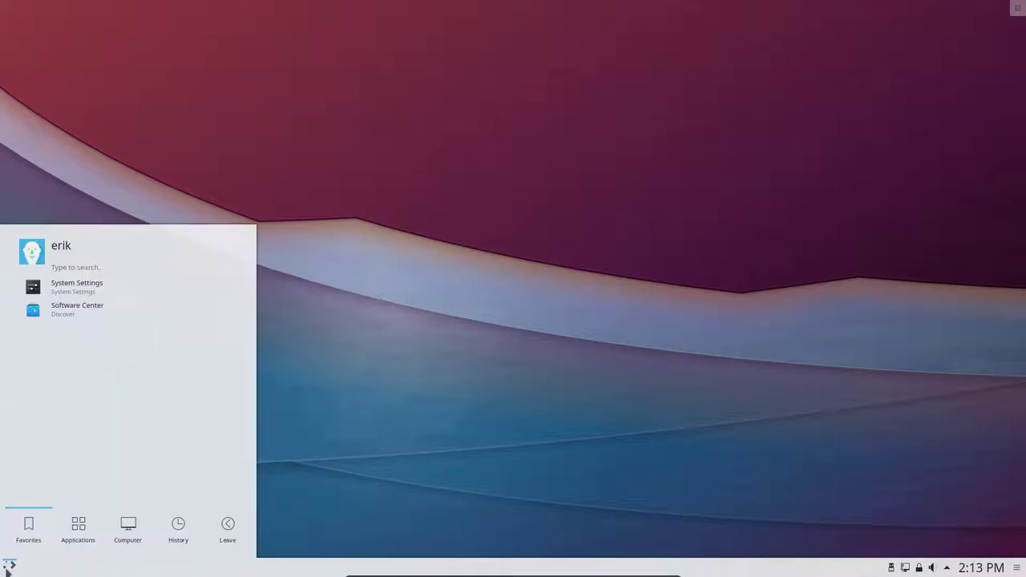
{"action": "left_click", "coordinate": [69, 536]}
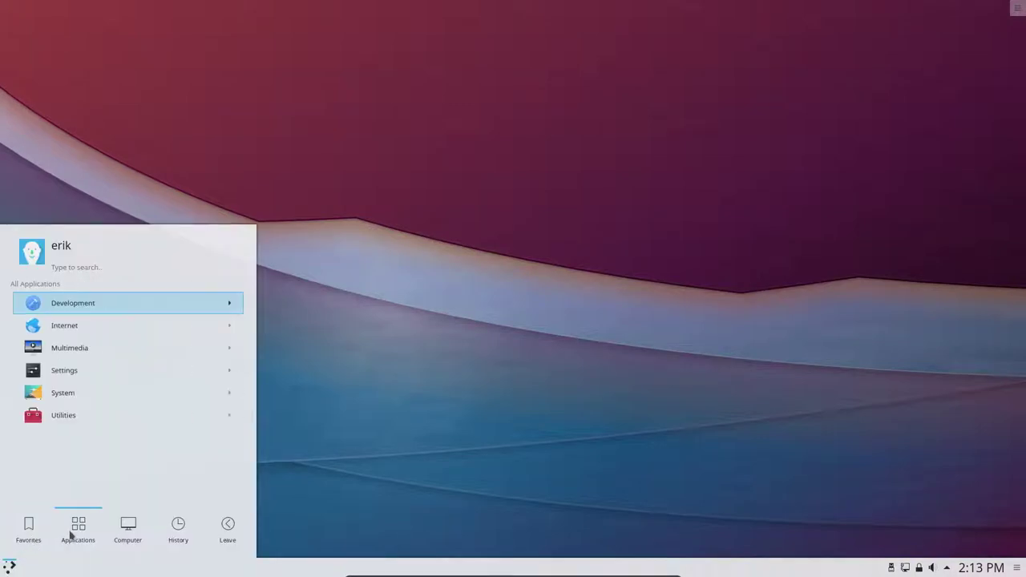
{"action": "left_click", "coordinate": [104, 312]}
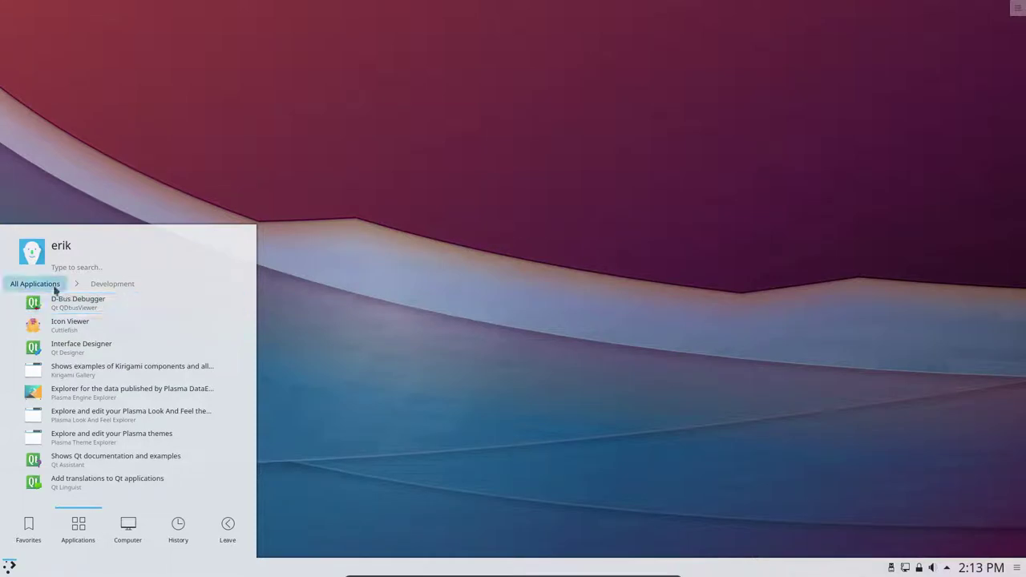
{"action": "left_click", "coordinate": [55, 288]}
{"action": "left_click", "coordinate": [87, 326]}
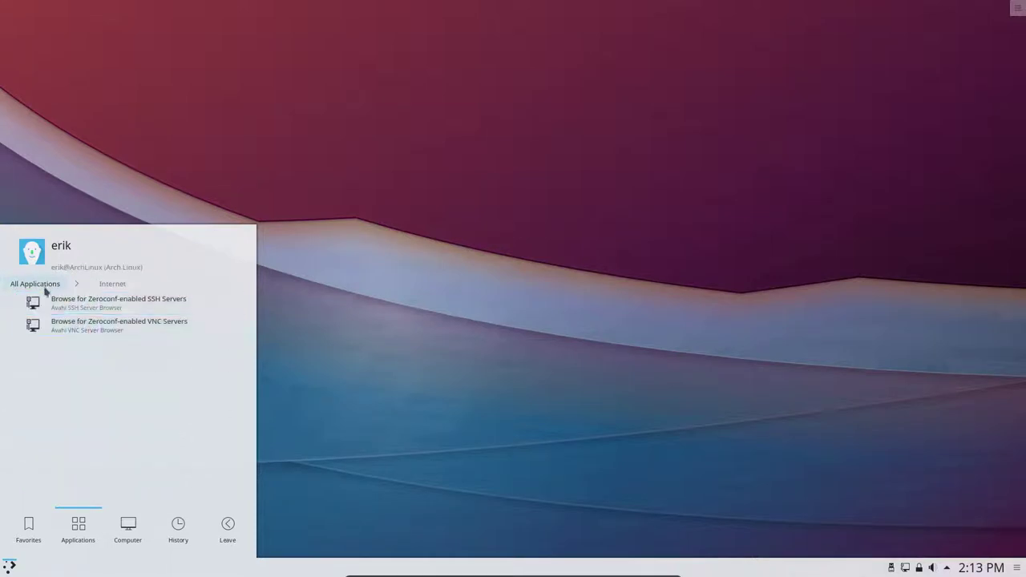
{"action": "left_click", "coordinate": [46, 289]}
{"action": "left_click", "coordinate": [75, 347]}
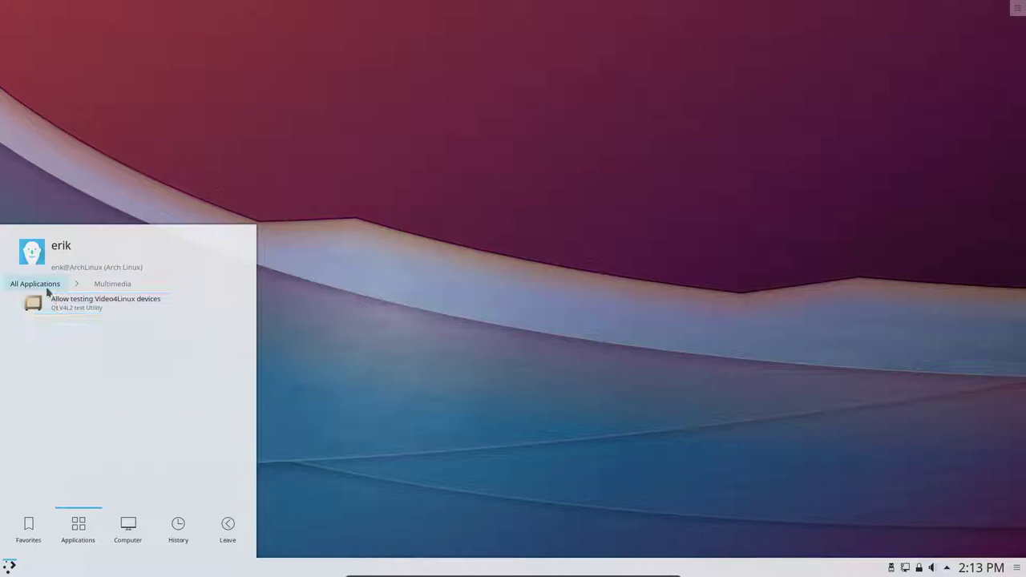
{"action": "left_click", "coordinate": [45, 287]}
{"action": "left_click", "coordinate": [75, 370]}
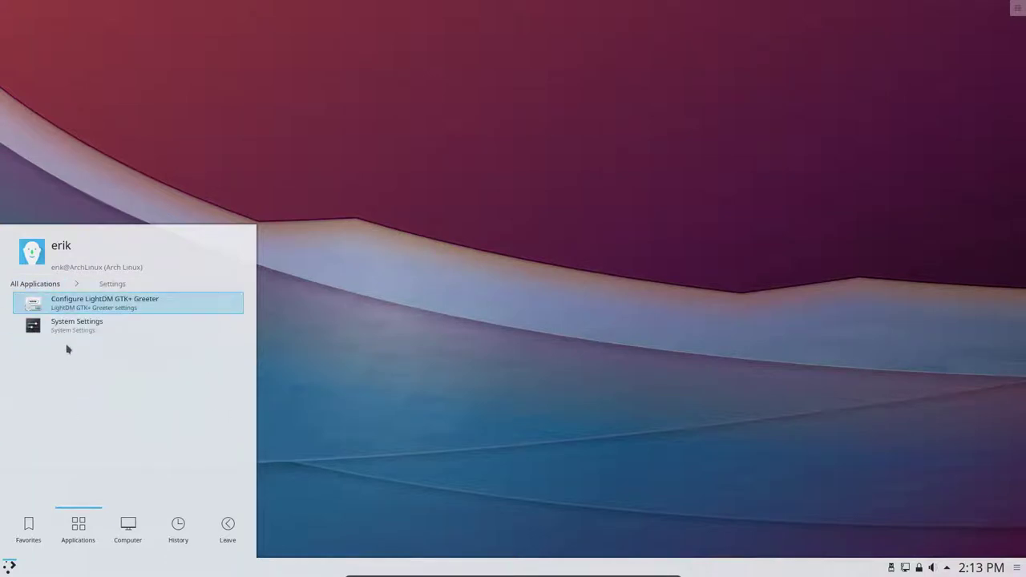
{"action": "left_click", "coordinate": [51, 289]}
- Open Info Center from the System category and maximise it
{"action": "left_click", "coordinate": [64, 394]}
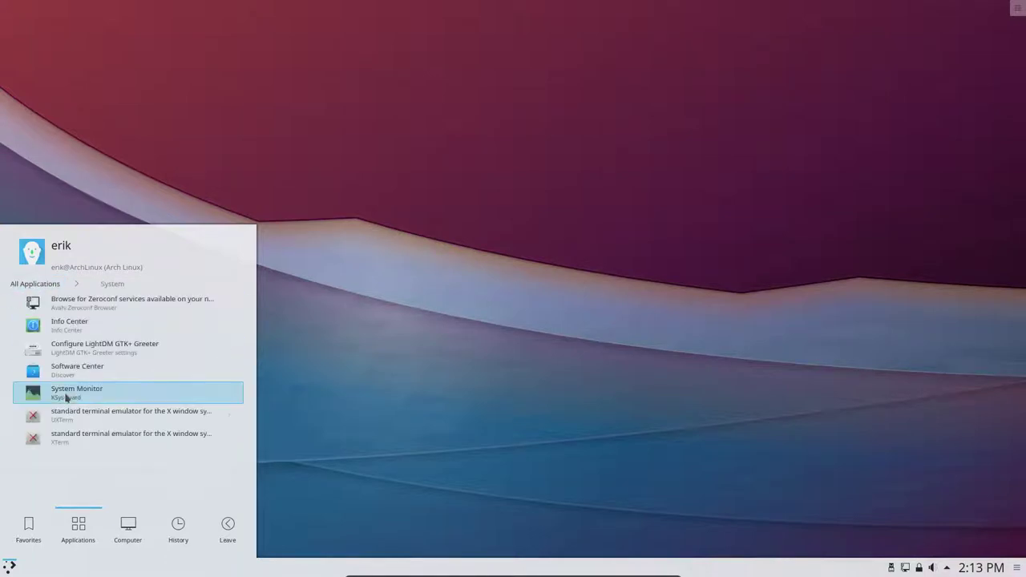
{"action": "left_click", "coordinate": [102, 328]}
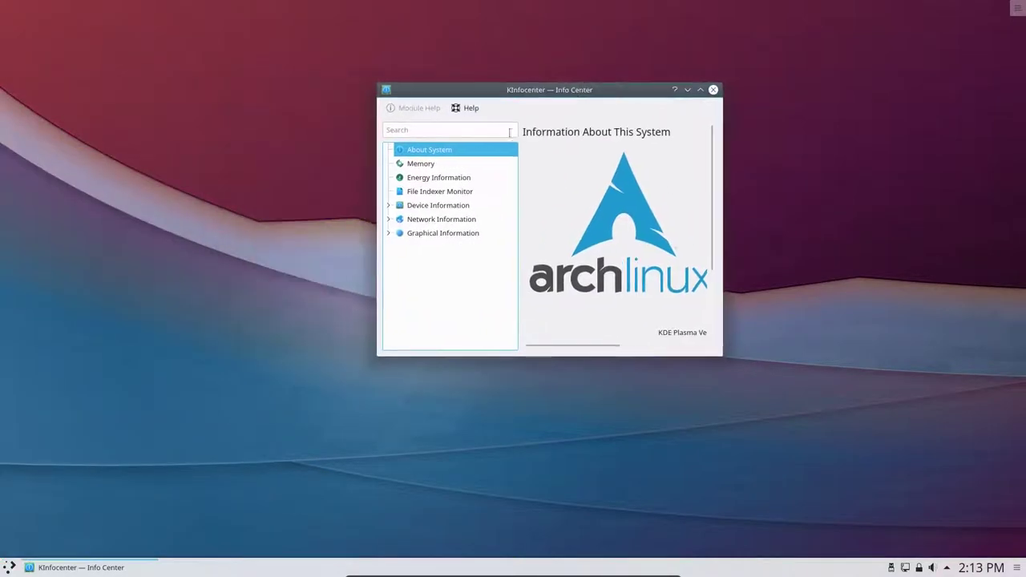
{"action": "left_click", "coordinate": [700, 89]}
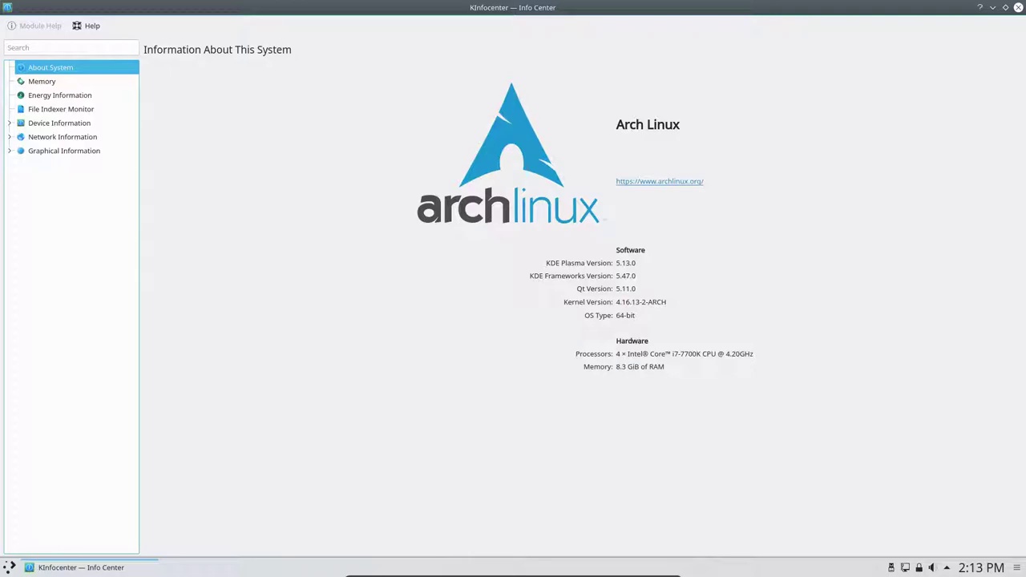
- Close Info Center and browse the Settings, System and Utilities launcher categories, returning to All Applications
{"action": "left_click", "coordinate": [1018, 8]}
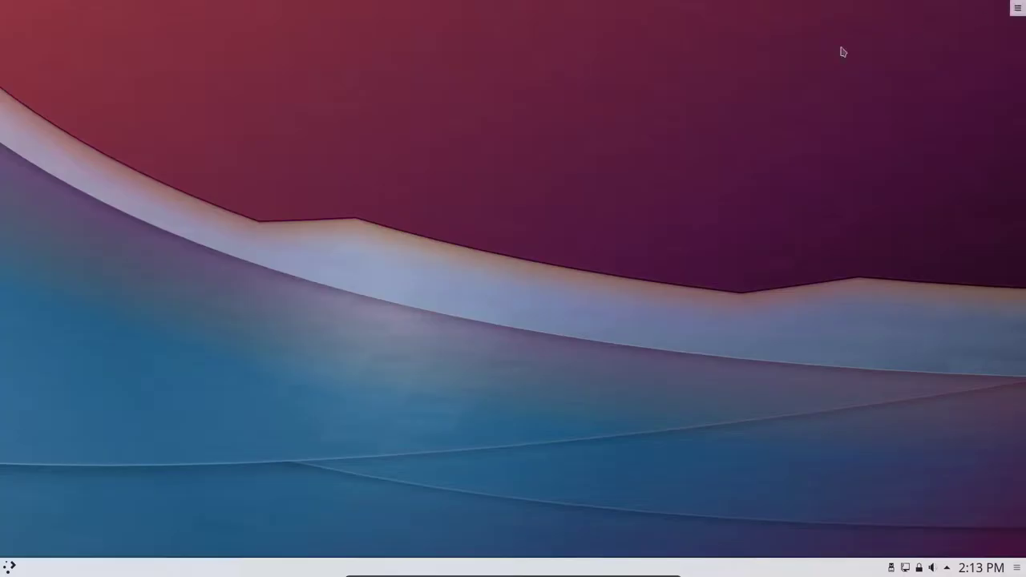
{"action": "left_click", "coordinate": [10, 566]}
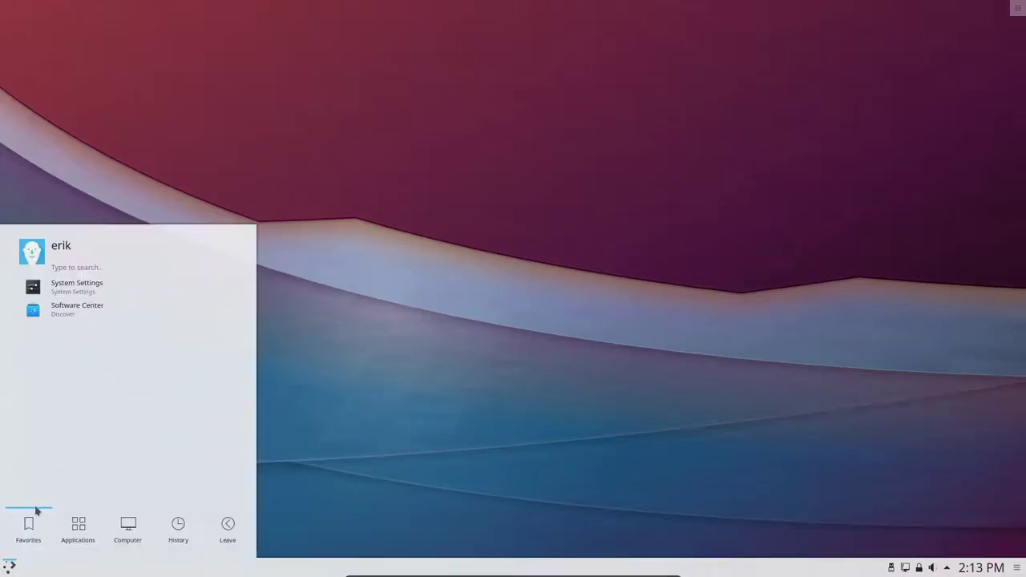
{"action": "left_click", "coordinate": [79, 524]}
{"action": "left_click", "coordinate": [69, 372]}
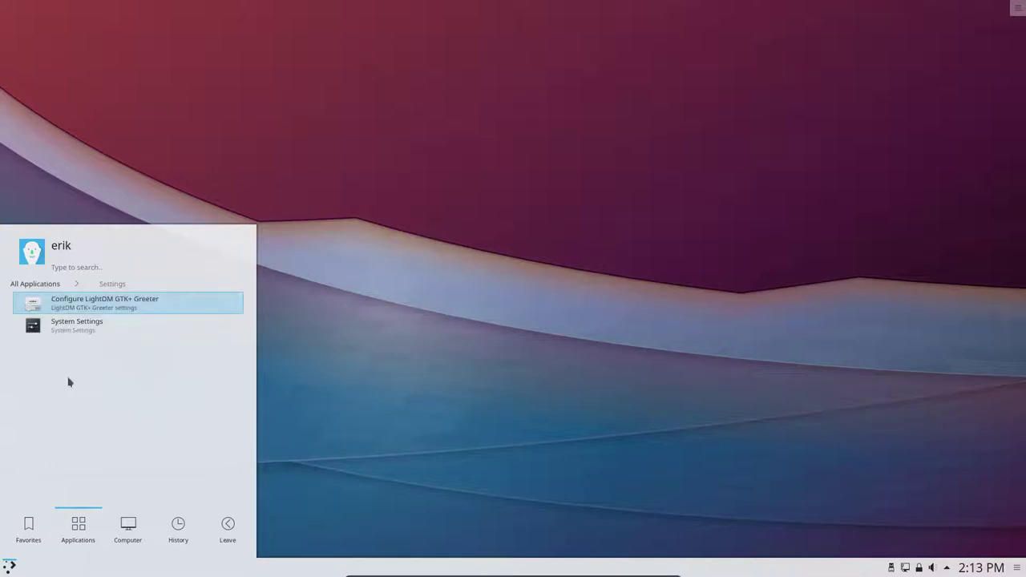
{"action": "left_click", "coordinate": [34, 284]}
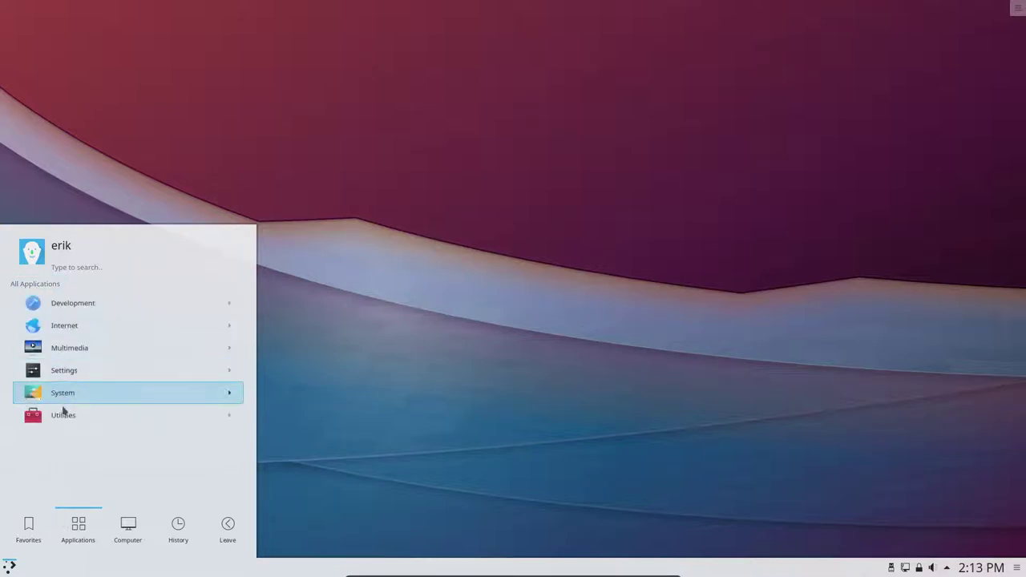
{"action": "left_click", "coordinate": [70, 402]}
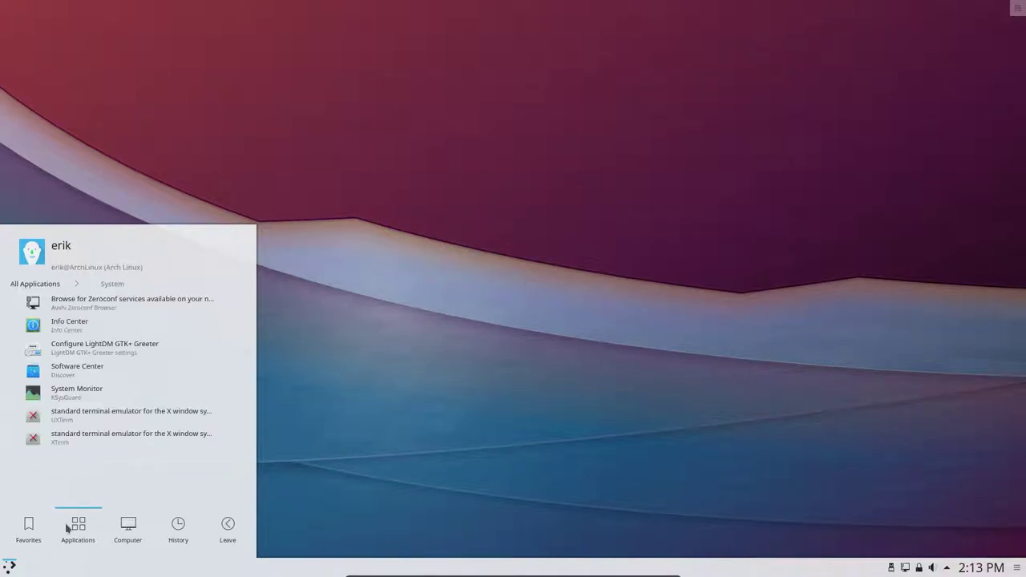
{"action": "left_click", "coordinate": [34, 284]}
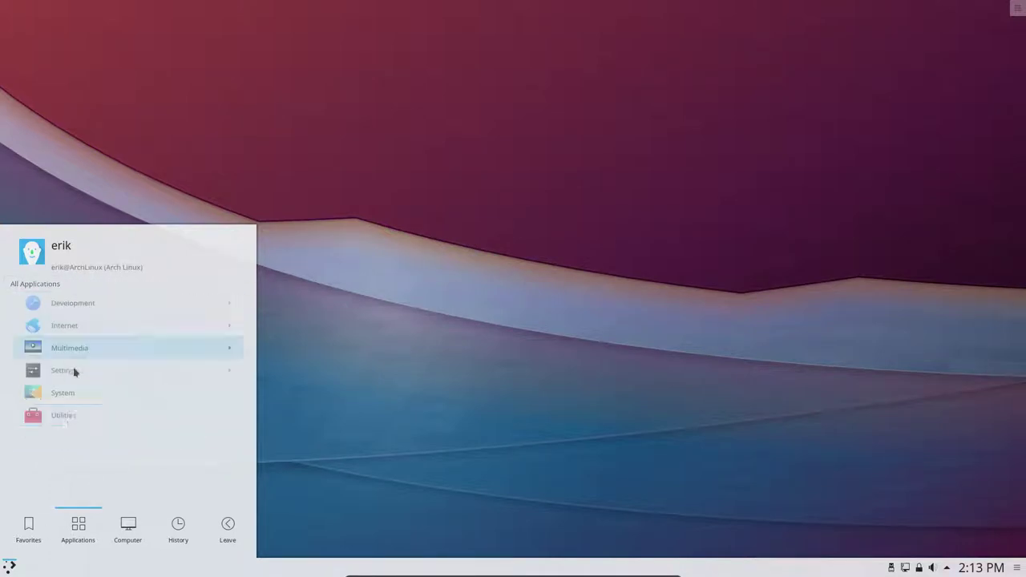
{"action": "left_click", "coordinate": [68, 415]}
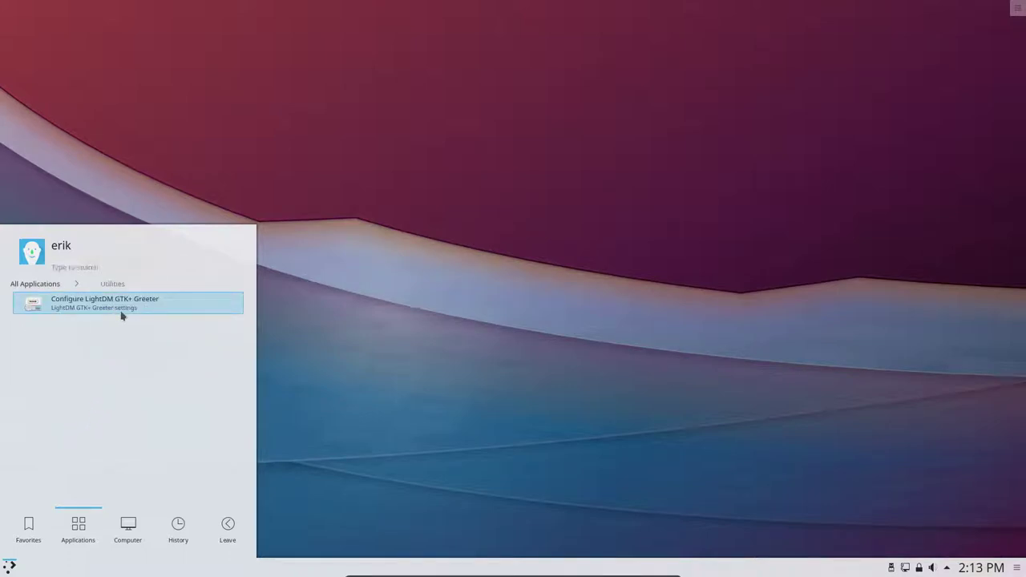
{"action": "left_click", "coordinate": [48, 285]}
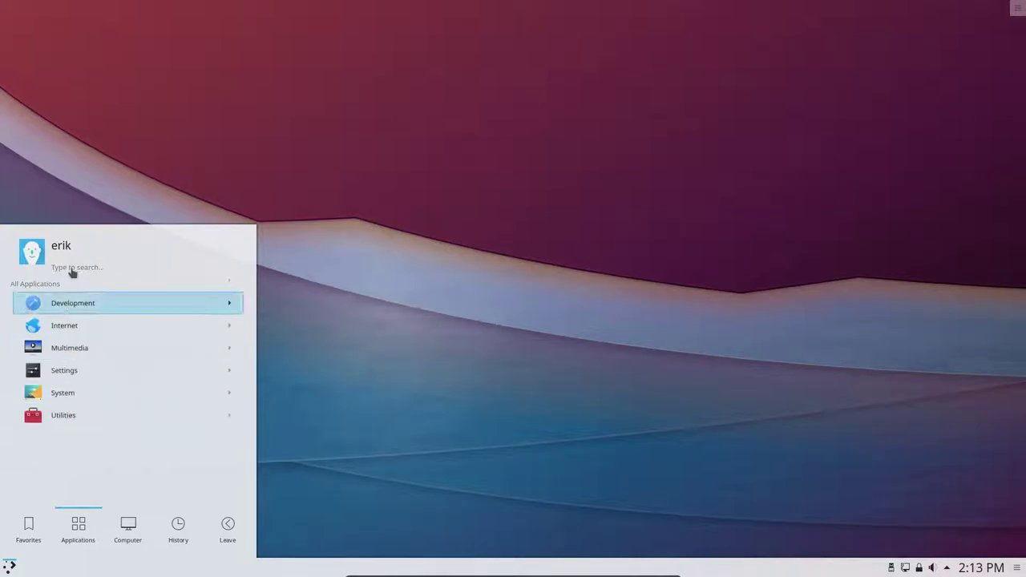
- Search the launcher for 'term' and start XTerm
{"action": "type", "text": "ter"}
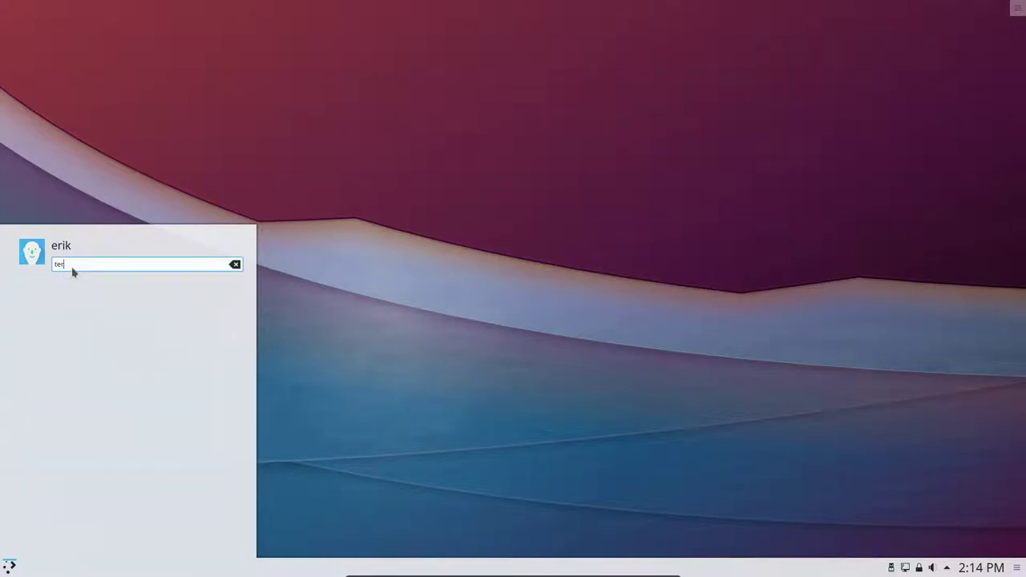
{"action": "type", "text": ";m"}
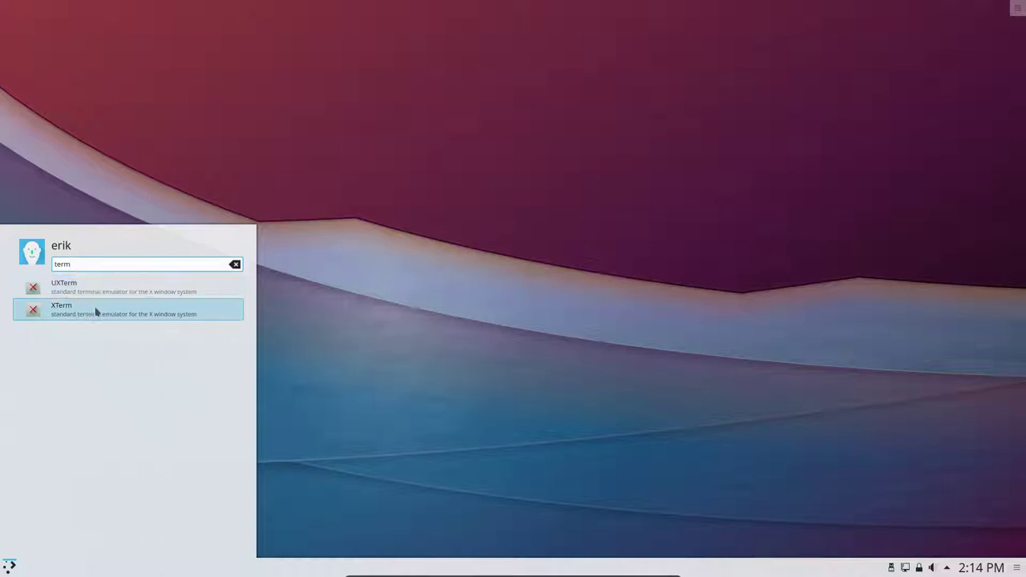
{"action": "left_click", "coordinate": [178, 317]}
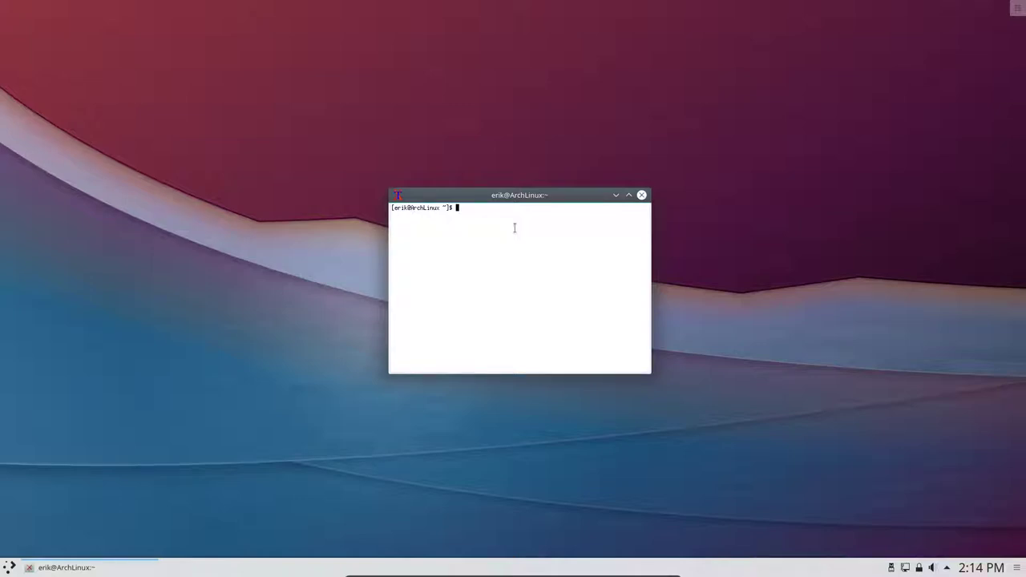
- Run sudo pacman -S kde-applications-meta, accepting the default cron provider and confirming installation
{"action": "type", "text": "sudo"}
{"action": "key", "text": "BackSpace"}
{"action": "key", "text": "BackSpace"}
{"action": "type", "text": "acm"}
{"action": "type", "text": "an -S kde"}
{"action": "type", "text": "-applications-meta"}
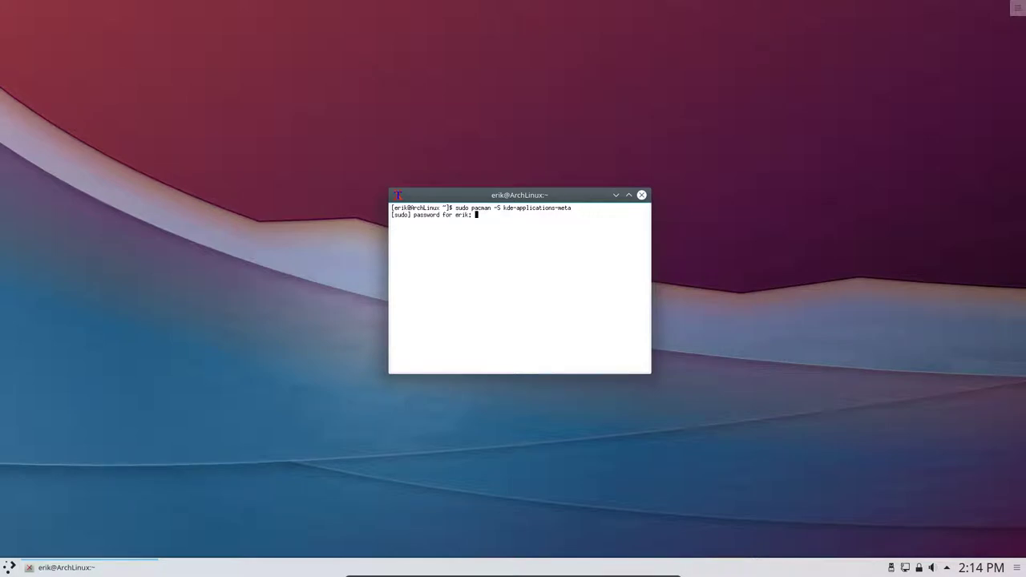
{"action": "key", "text": "Return"}
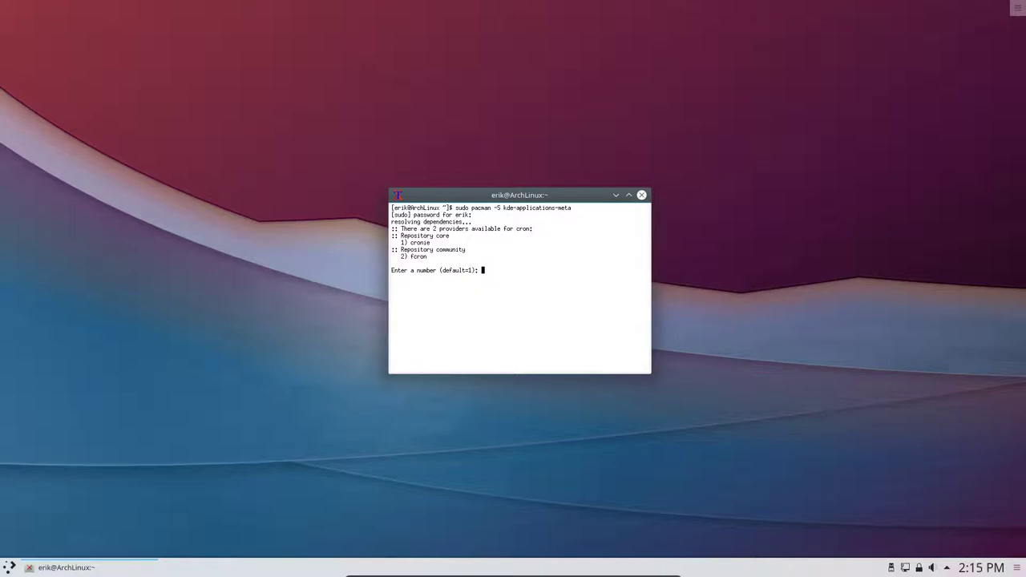
{"action": "key", "text": "Return"}
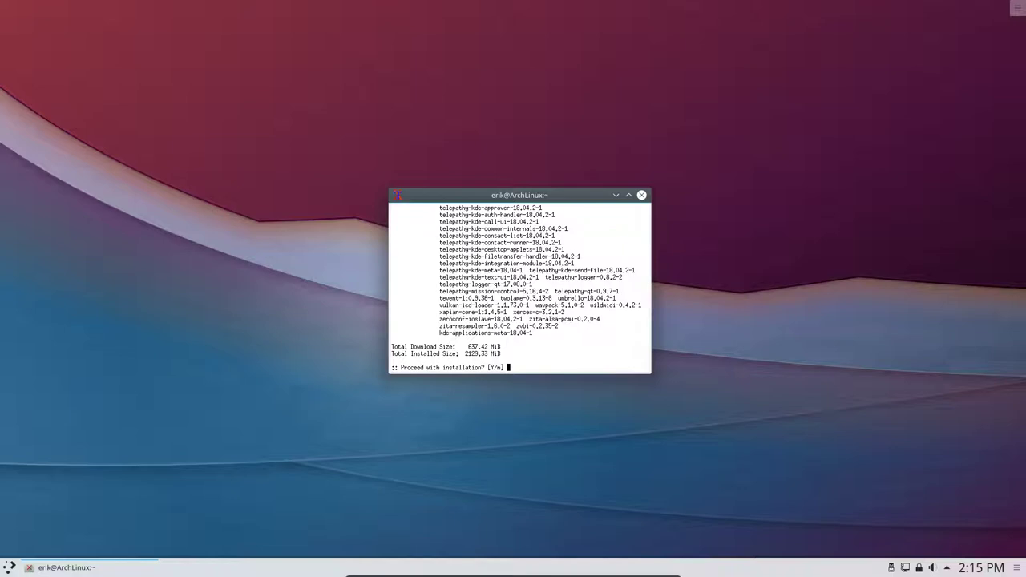
{"action": "key", "text": "Return"}
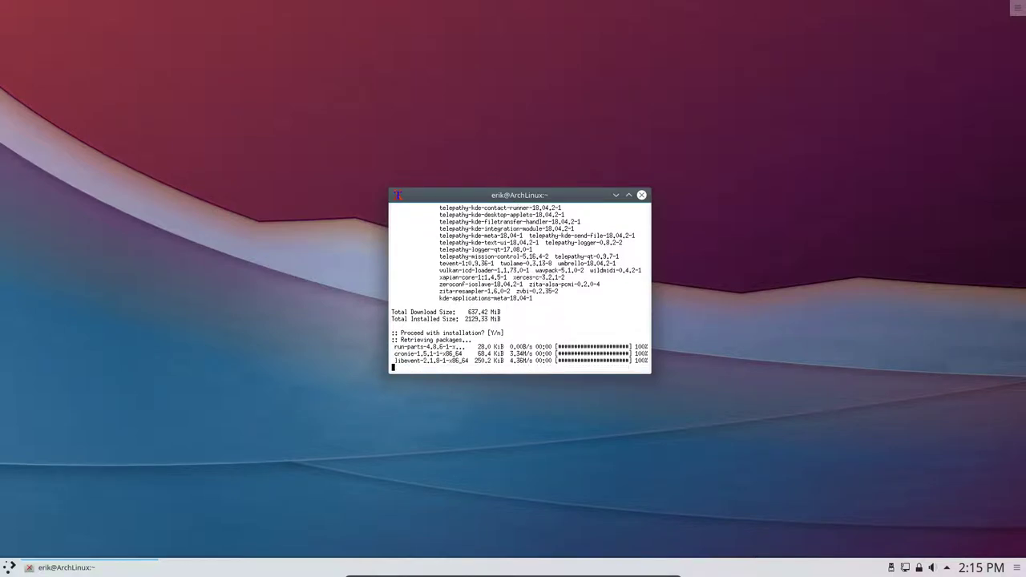
- Move the terminal to the top-right corner and launch System Settings from Favorites
{"action": "left_click_drag", "start_coordinate": [518, 200], "coordinate": [835, 56]}
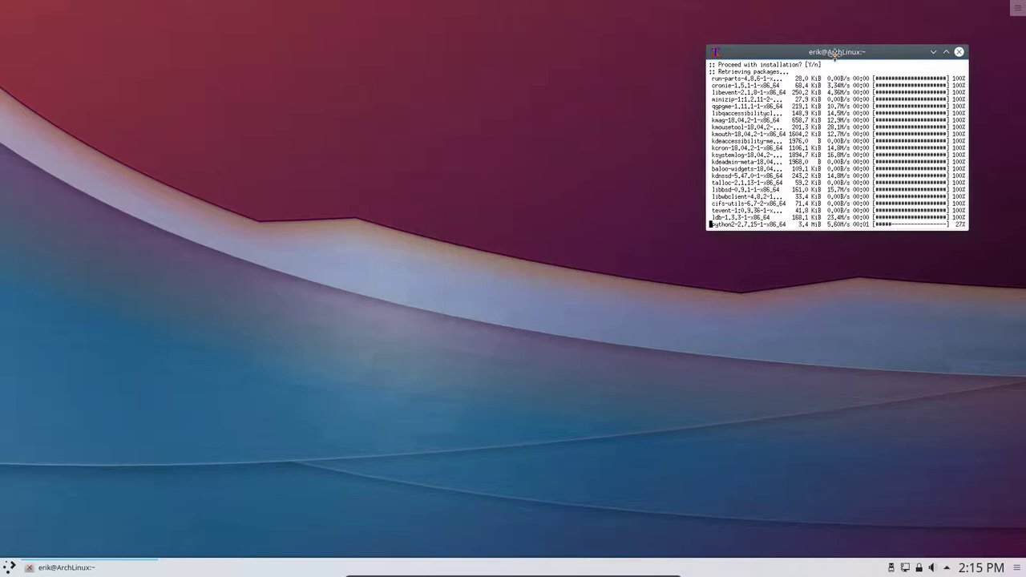
{"action": "key", "text": "super"}
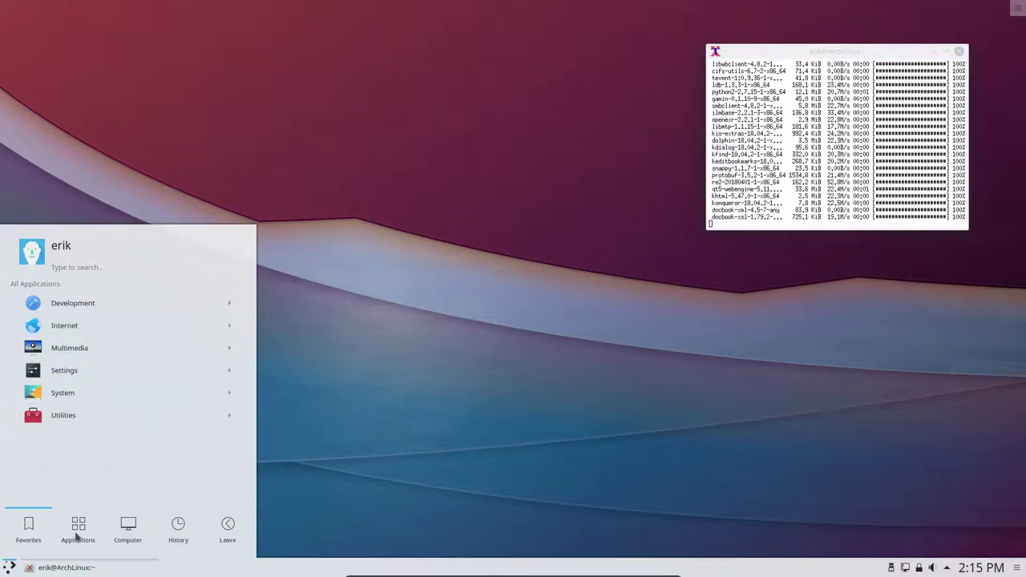
{"action": "left_click", "coordinate": [28, 529]}
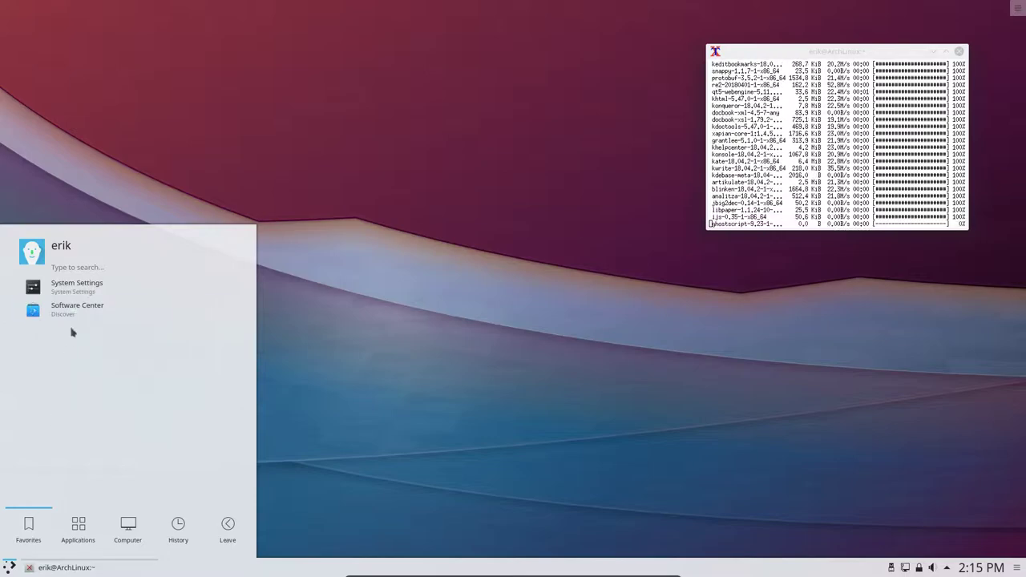
{"action": "left_click", "coordinate": [91, 290]}
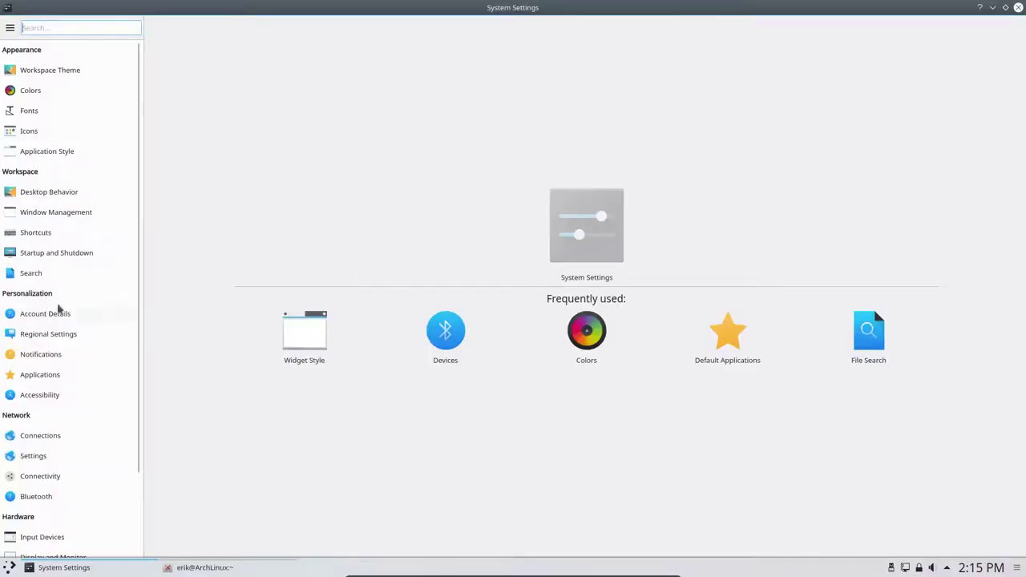
- Search 'ke' to reach the keyboard Layouts page and enable Configure layouts
{"action": "mouse_move", "coordinate": [82, 268]}
{"action": "scroll", "coordinate": [54, 512], "scroll_direction": "down", "scroll_amount": 1}
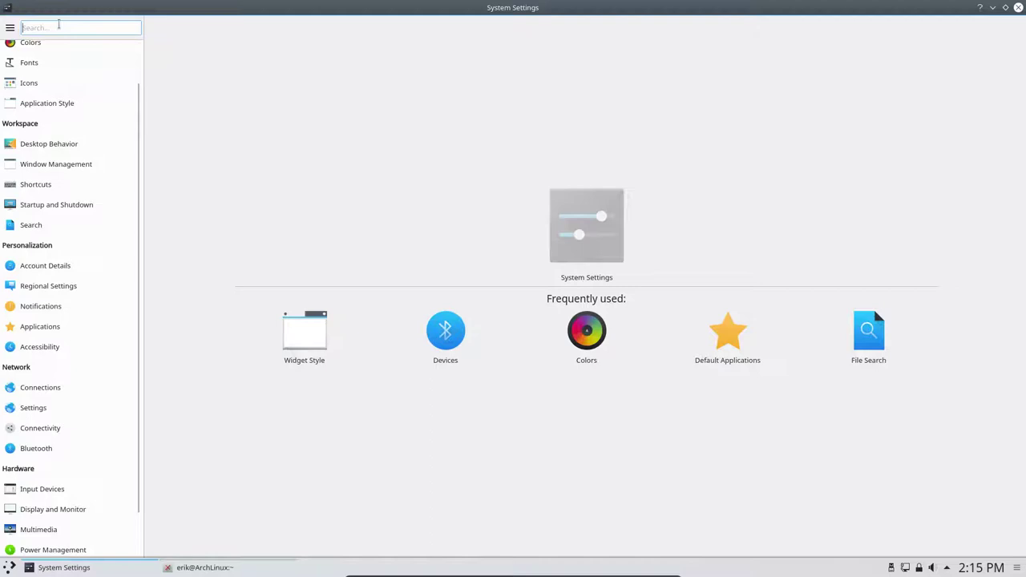
{"action": "type", "text": "keyb"}
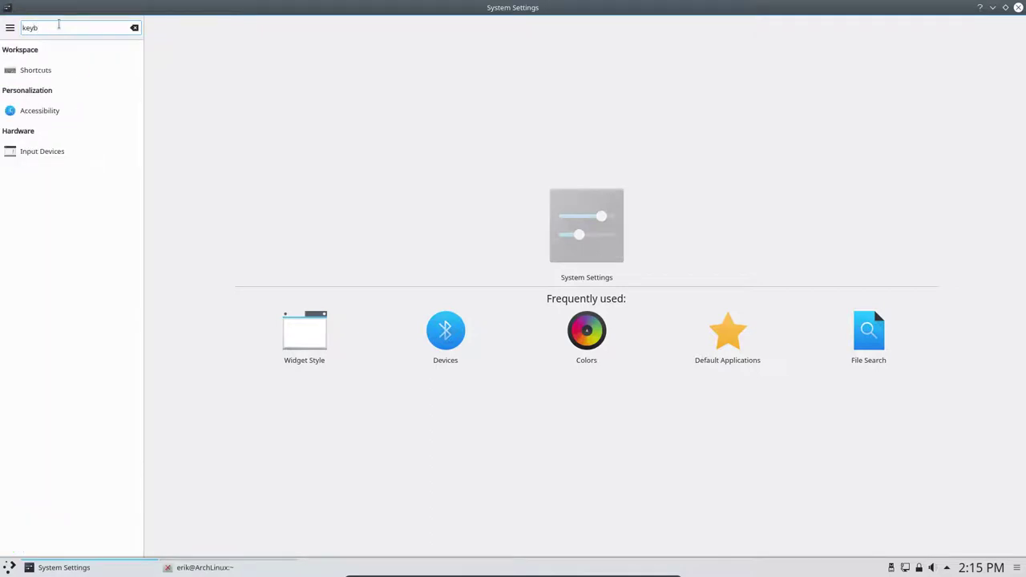
{"action": "left_click", "coordinate": [47, 152]}
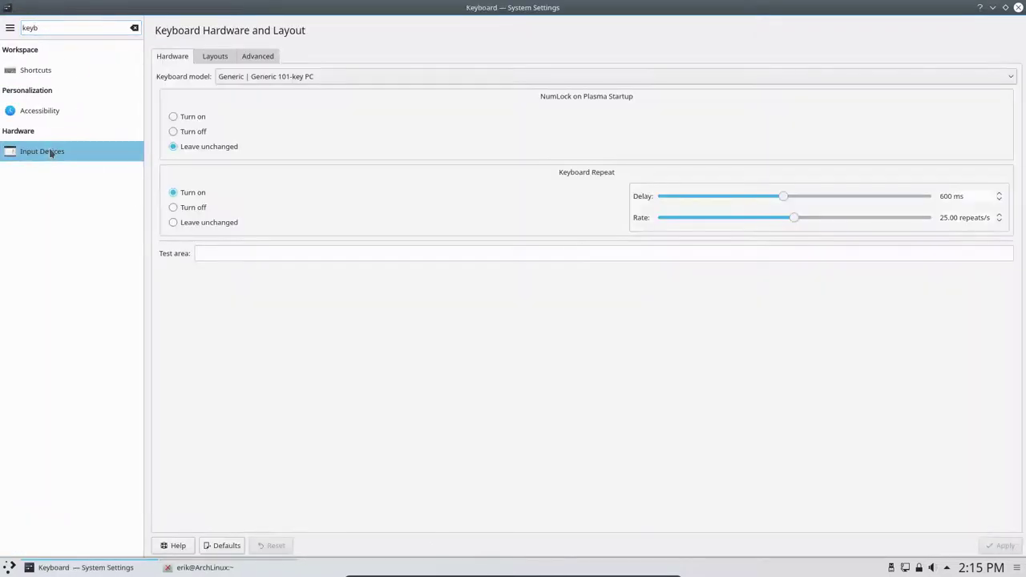
{"action": "left_click", "coordinate": [200, 58]}
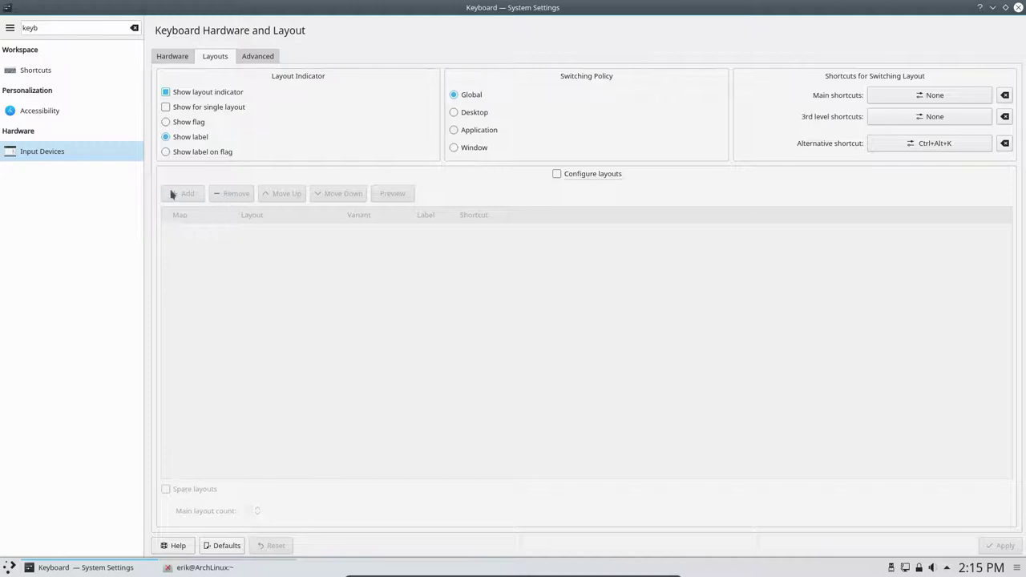
{"action": "left_click", "coordinate": [559, 174]}
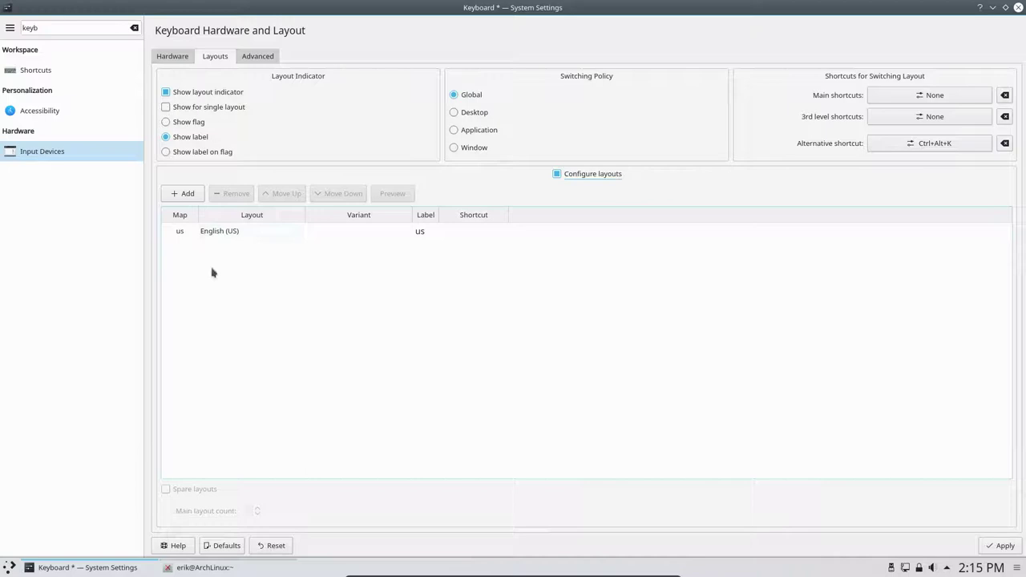
- Add the Belgian layout, remove English (US), and apply the change
{"action": "left_click", "coordinate": [183, 193]}
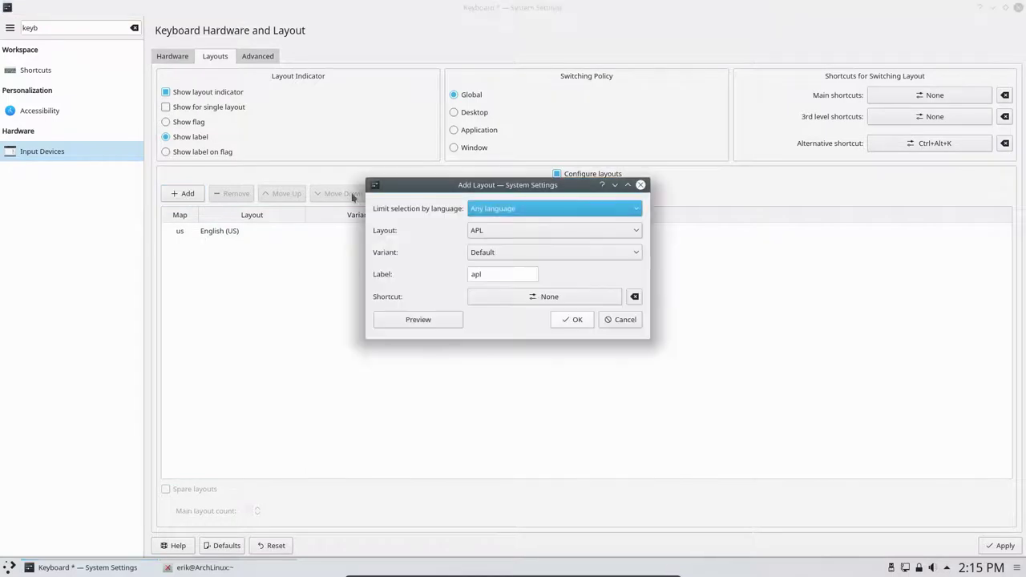
{"action": "left_click", "coordinate": [495, 230]}
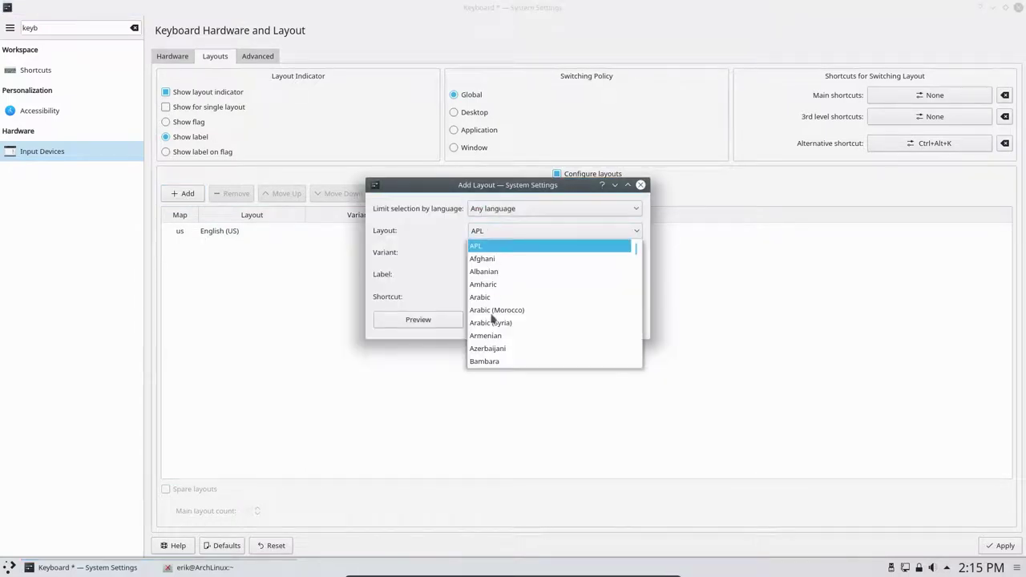
{"action": "scroll", "coordinate": [494, 325], "scroll_direction": "down", "scroll_amount": 3}
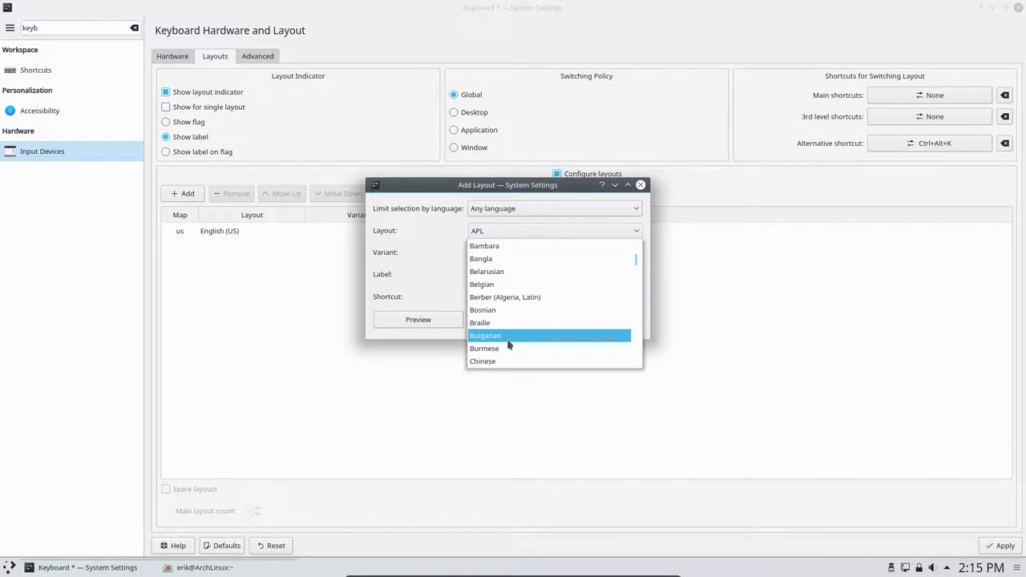
{"action": "left_click", "coordinate": [505, 284]}
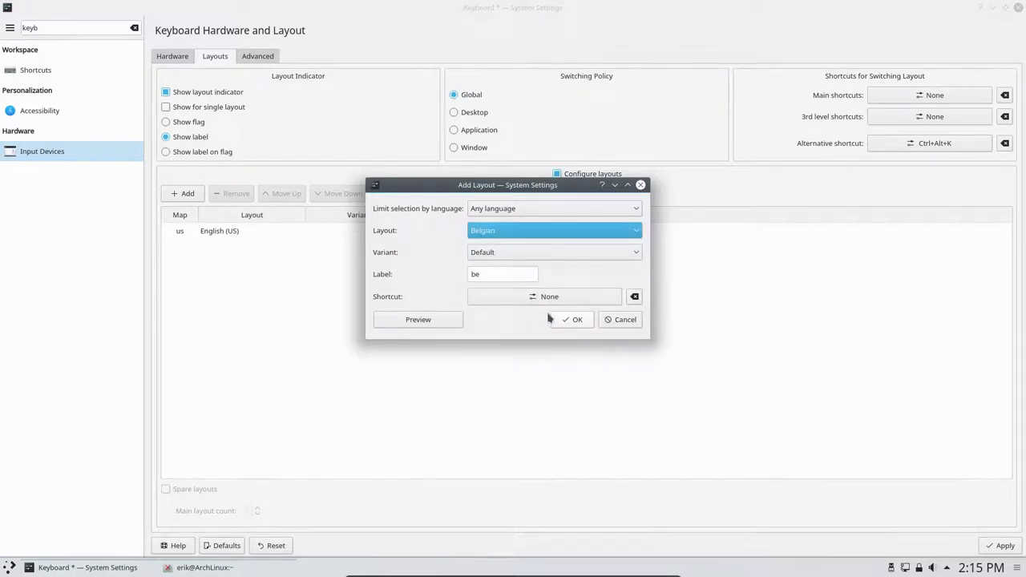
{"action": "left_click", "coordinate": [572, 319]}
{"action": "left_click", "coordinate": [225, 232]}
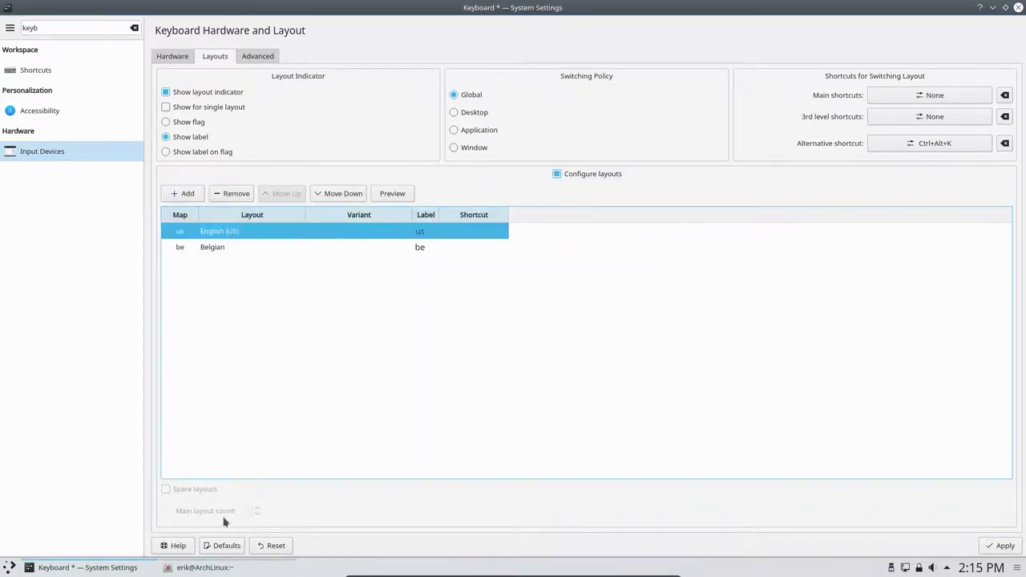
{"action": "left_click", "coordinate": [231, 193]}
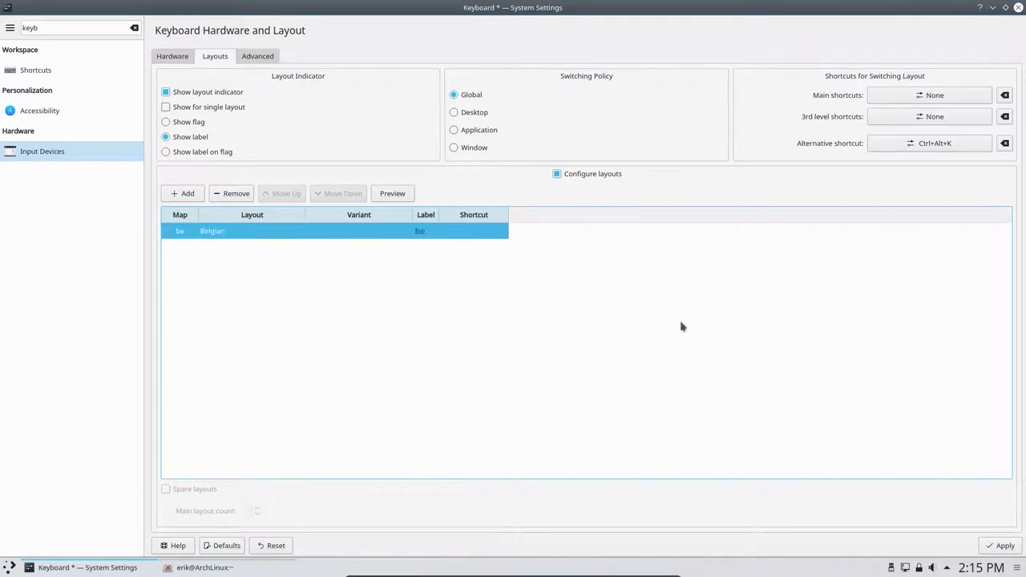
{"action": "left_click", "coordinate": [999, 550]}
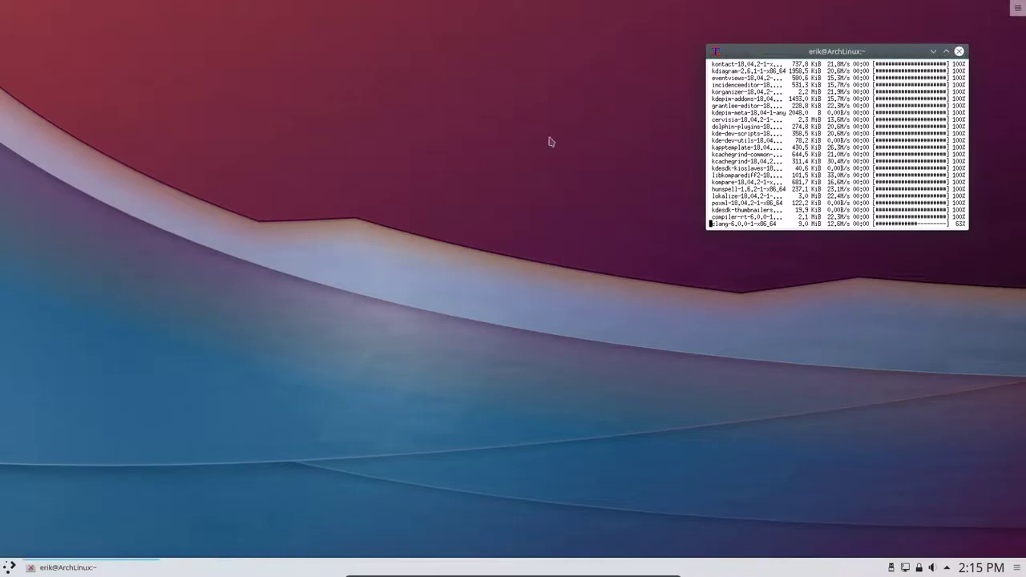
- Close System Settings, test the Belgian layout in a second XTerm, and centre the installing terminal
{"action": "left_click", "coordinate": [1018, 7]}
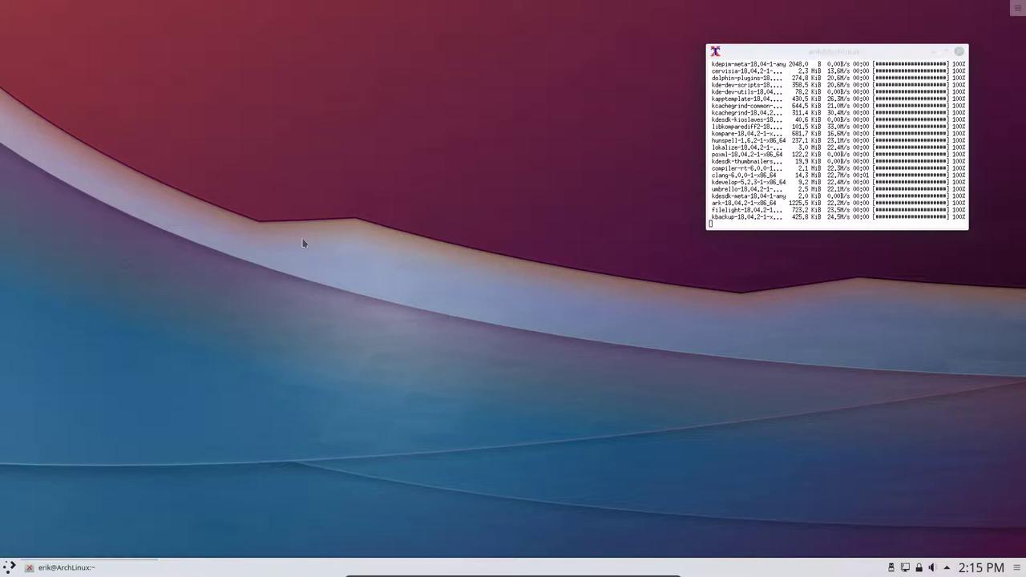
{"action": "left_click", "coordinate": [9, 567]}
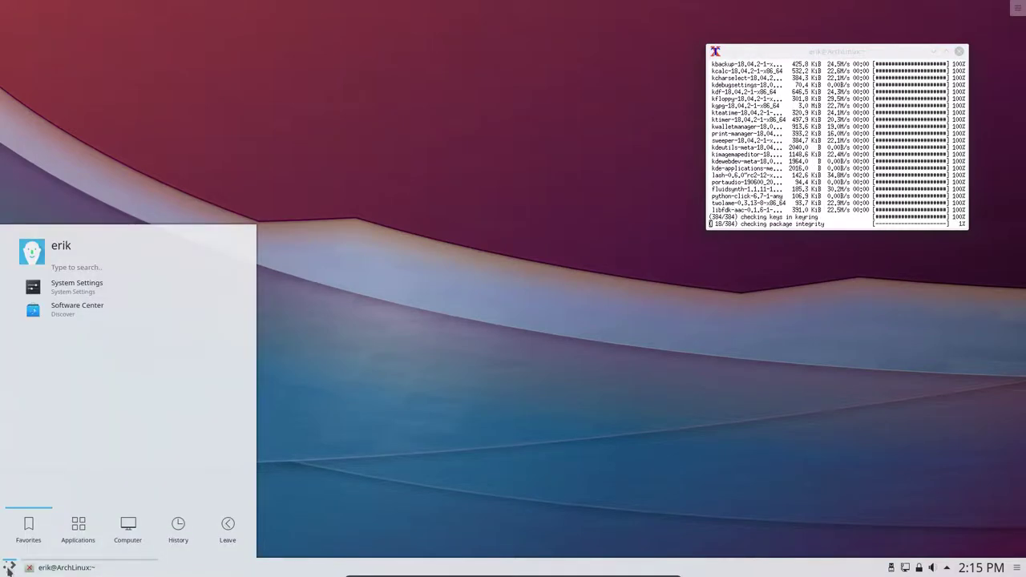
{"action": "type", "text": "xt"}
{"action": "key", "text": "Return"}
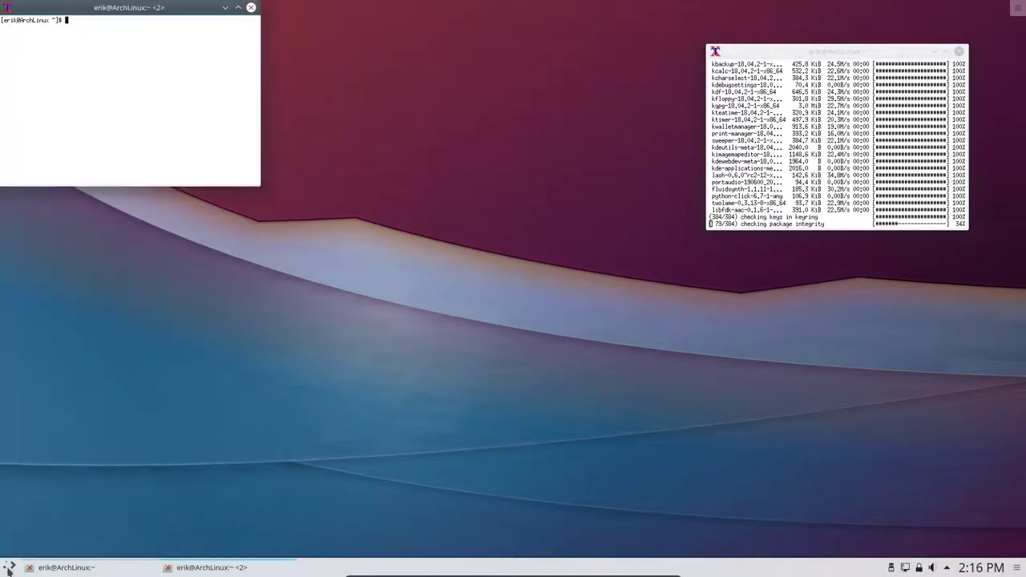
{"action": "type", "text": "azertt"}
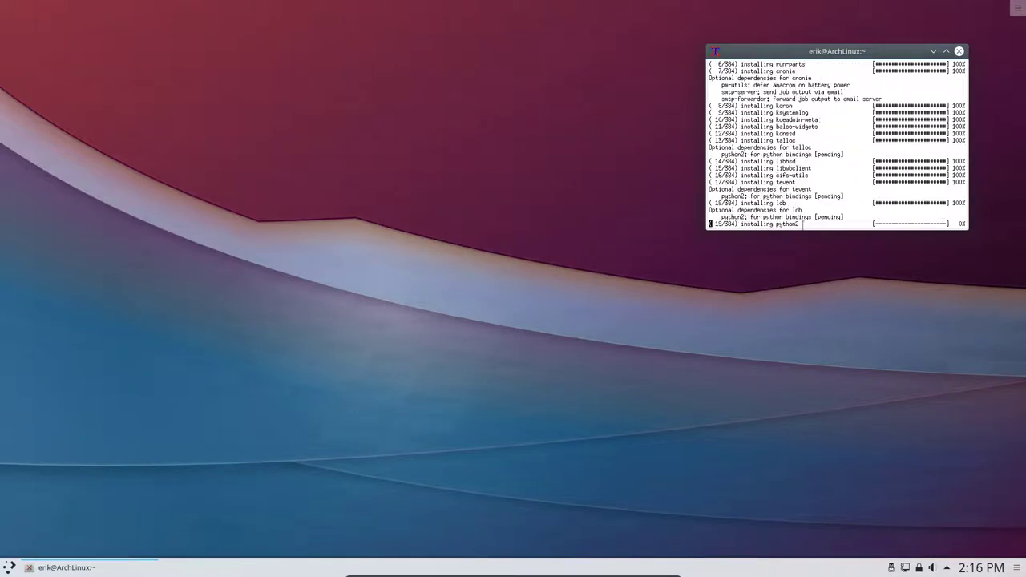
{"action": "left_click_drag", "start_coordinate": [838, 52], "coordinate": [566, 81]}
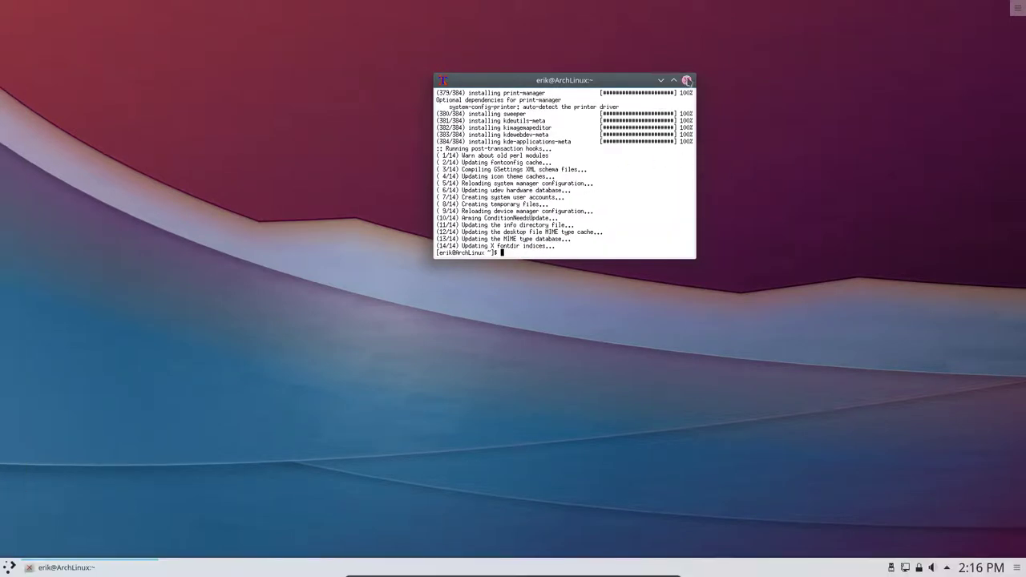
- Close the finished terminal and browse the launcher's Development category
{"action": "left_click", "coordinate": [686, 80]}
{"action": "left_click", "coordinate": [13, 563]}
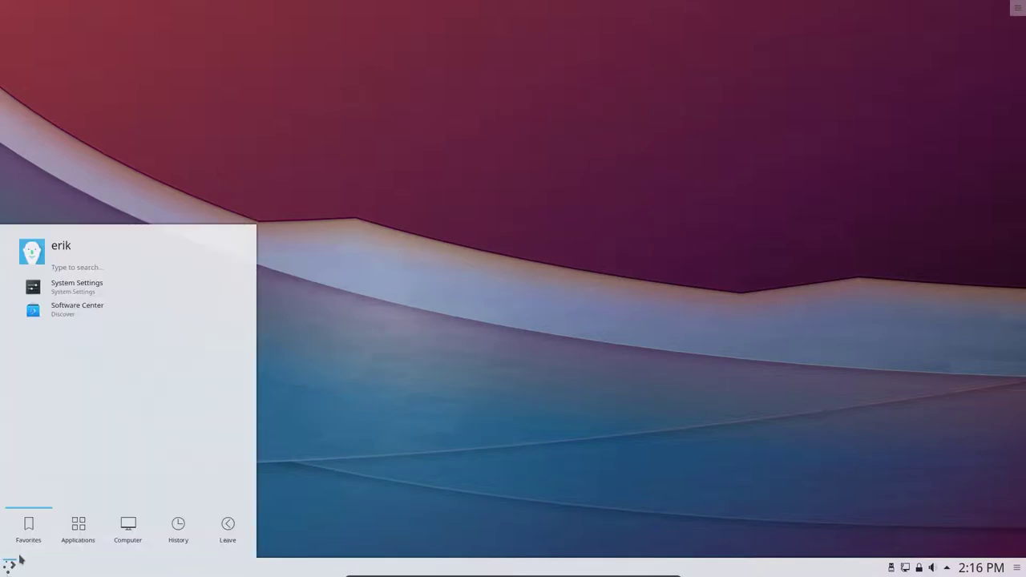
{"action": "left_click", "coordinate": [74, 541]}
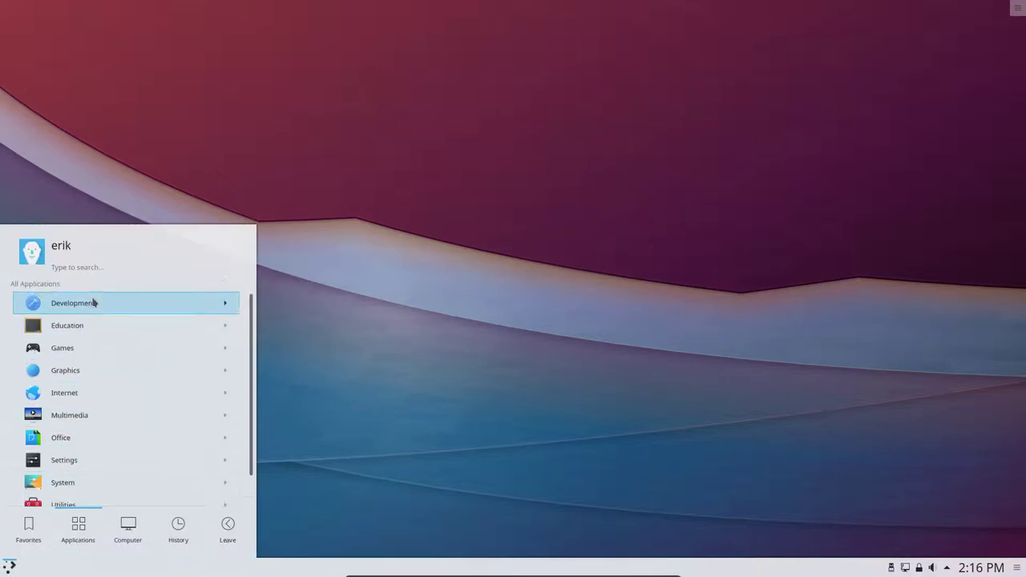
{"action": "left_click", "coordinate": [140, 305]}
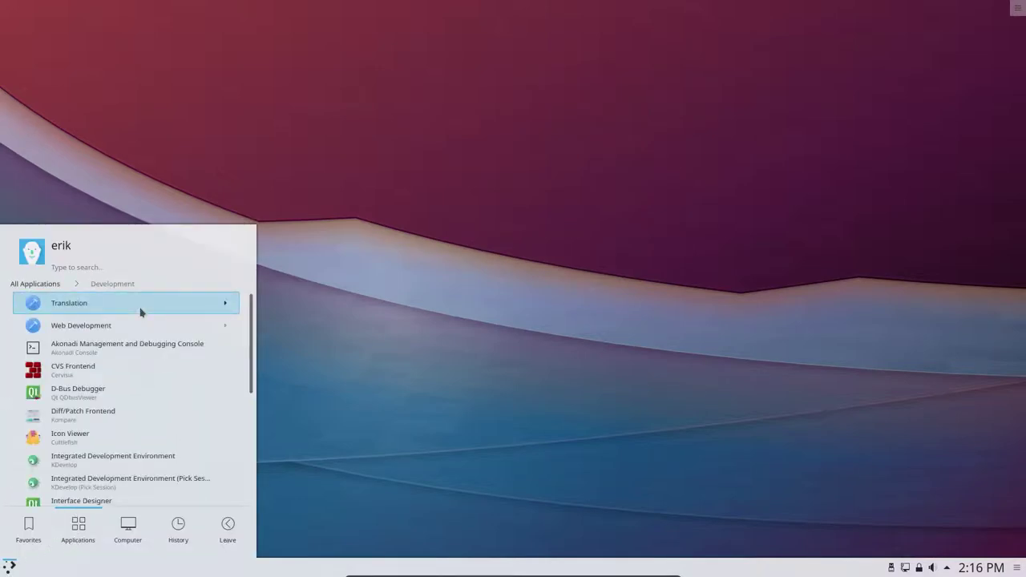
{"action": "scroll", "coordinate": [136, 376], "scroll_direction": "down", "scroll_amount": 5}
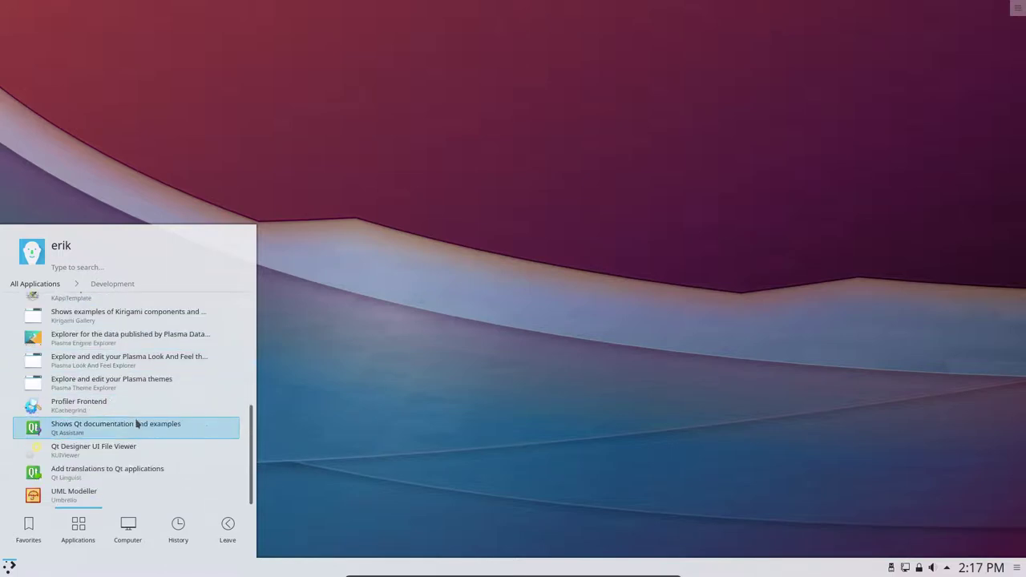
{"action": "left_click", "coordinate": [53, 286]}
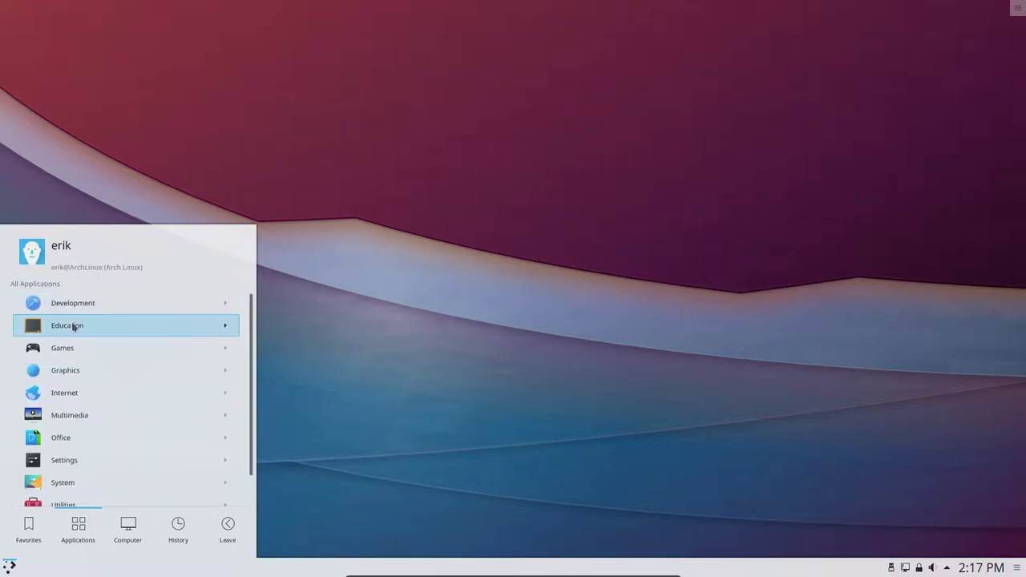
- Browse the Education subcategories: Languages, Mathematics, Miscellaneous and Science
{"action": "left_click", "coordinate": [71, 326]}
{"action": "left_click", "coordinate": [86, 305]}
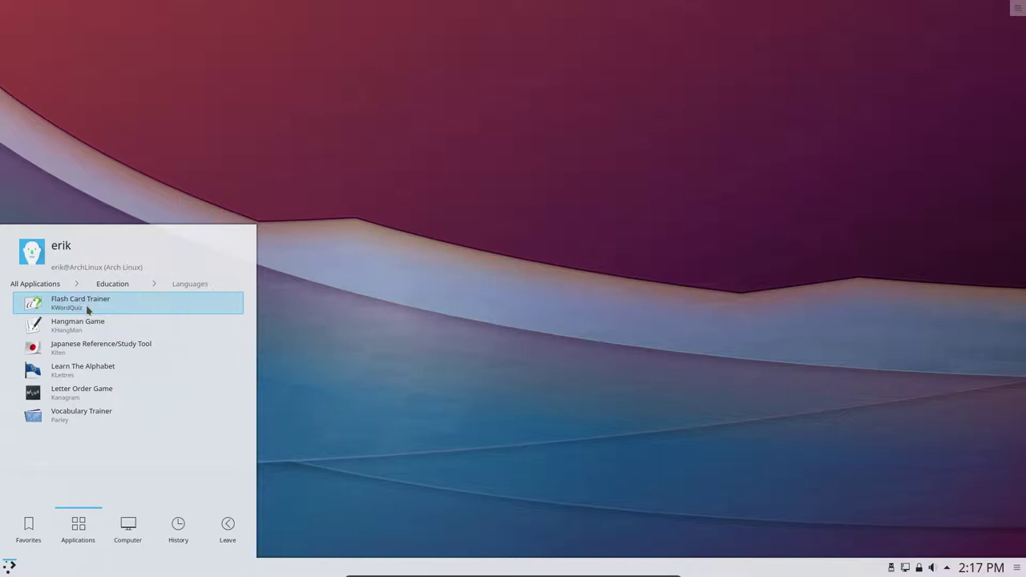
{"action": "left_click", "coordinate": [100, 279]}
{"action": "left_click", "coordinate": [92, 329]}
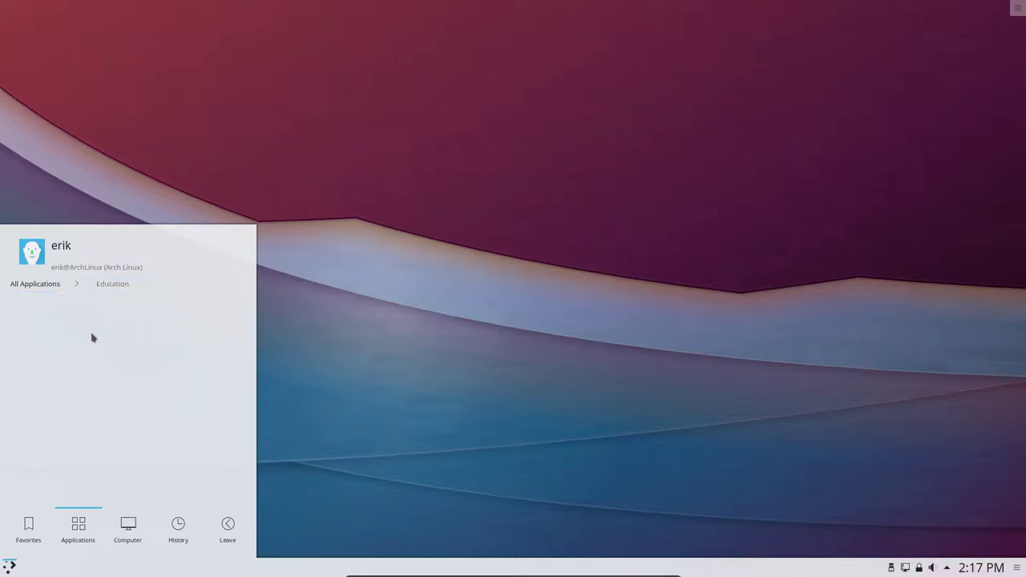
{"action": "left_click", "coordinate": [106, 289]}
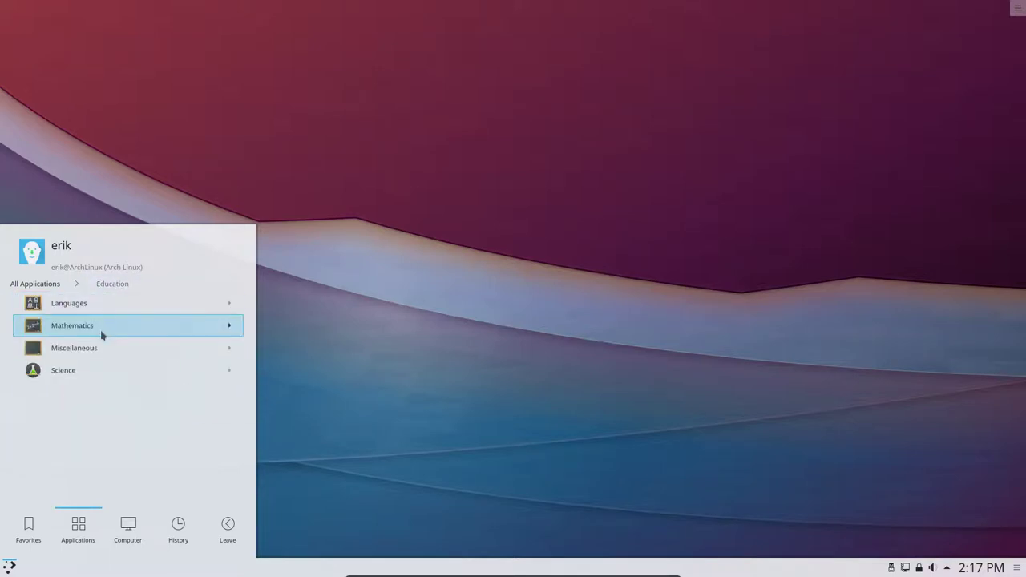
{"action": "left_click", "coordinate": [94, 350]}
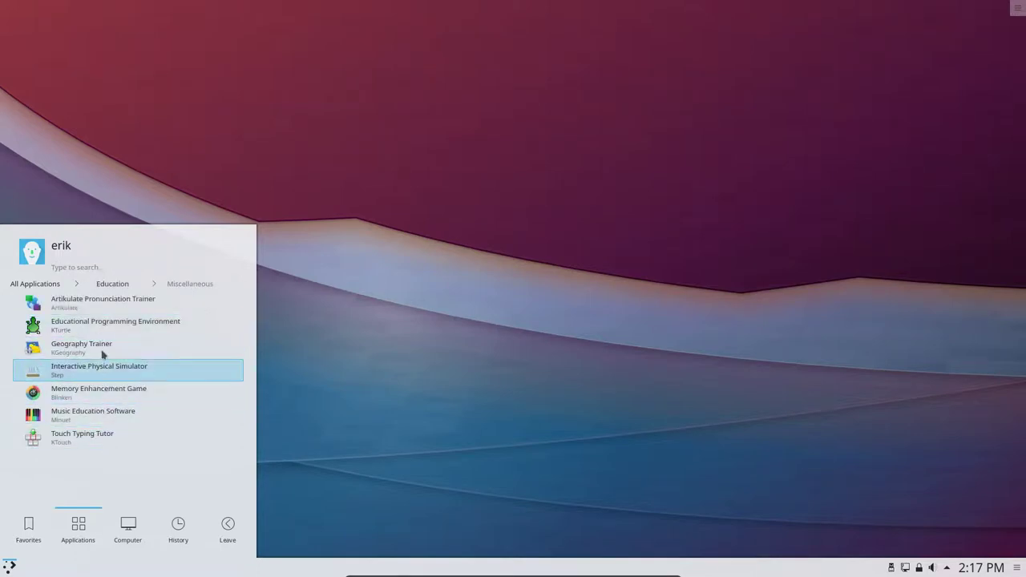
{"action": "left_click", "coordinate": [111, 284]}
{"action": "left_click", "coordinate": [84, 368]}
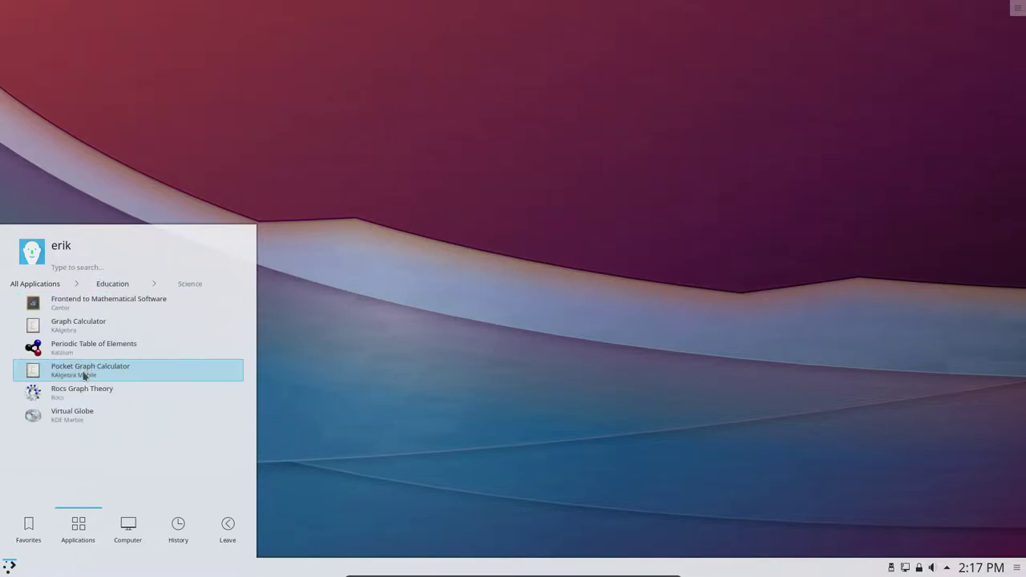
{"action": "left_click", "coordinate": [53, 286]}
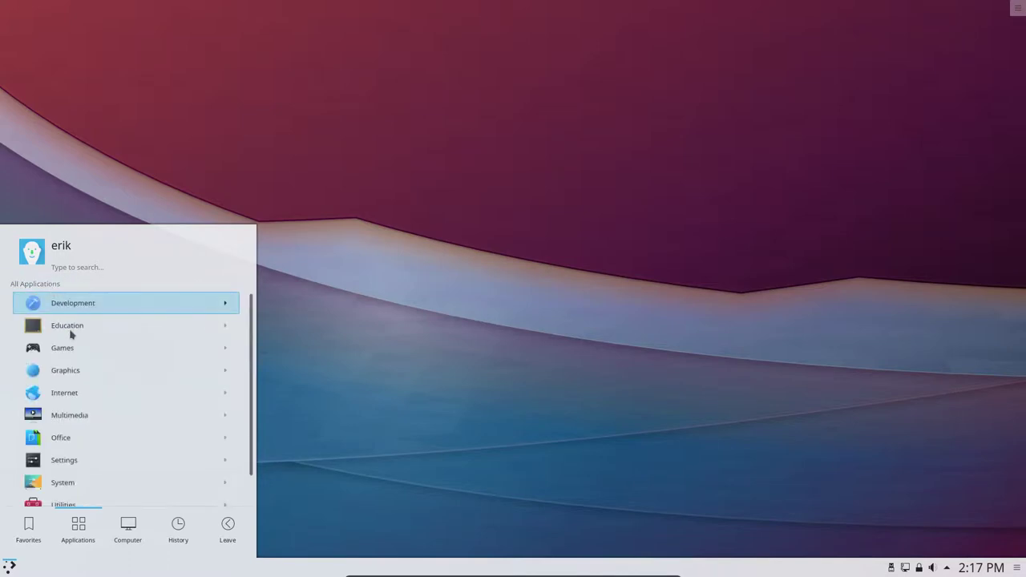
- Browse Games (Arcade, Card Games) and the Graphics category with its additional apps
{"action": "left_click", "coordinate": [71, 353]}
{"action": "left_click", "coordinate": [91, 304]}
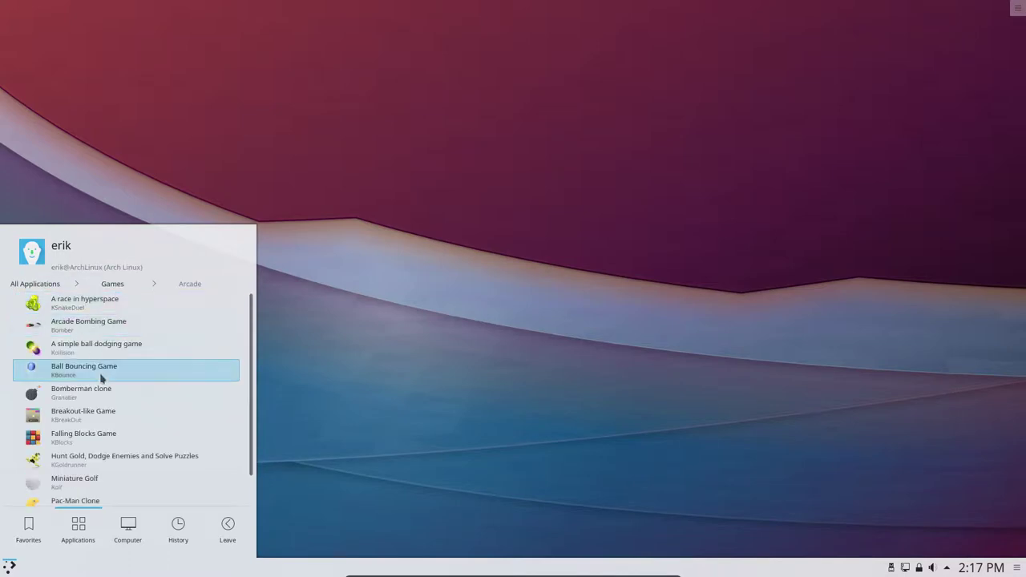
{"action": "scroll", "coordinate": [101, 385], "scroll_direction": "down", "scroll_amount": 1}
{"action": "left_click", "coordinate": [112, 285]}
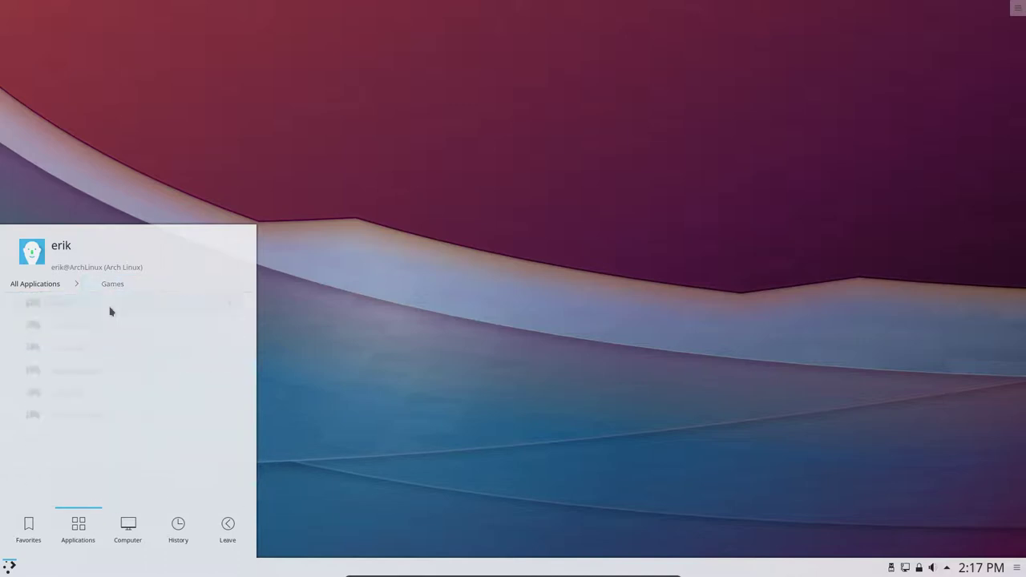
{"action": "left_click", "coordinate": [84, 355]}
{"action": "left_click", "coordinate": [36, 285]}
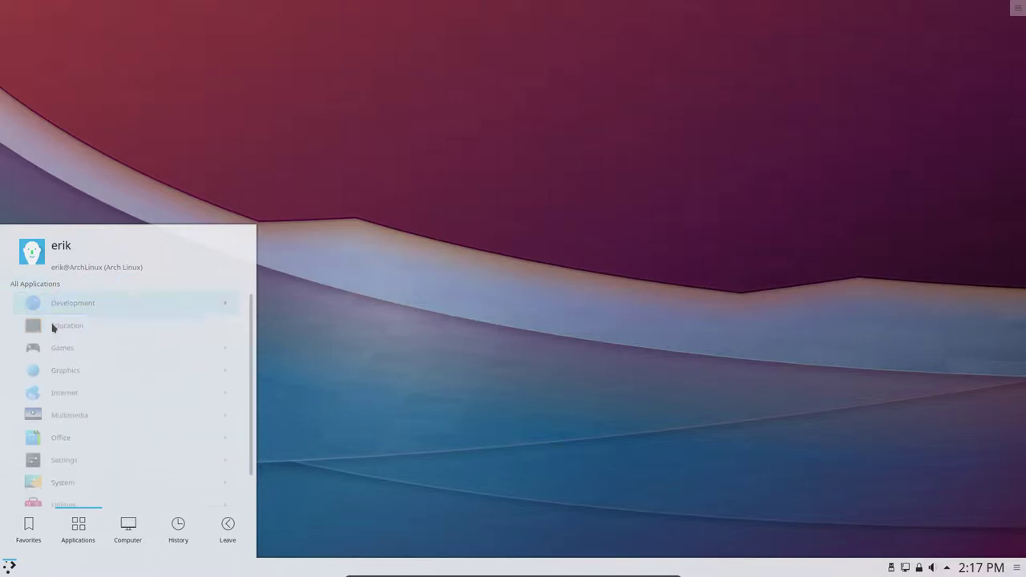
{"action": "left_click", "coordinate": [68, 375]}
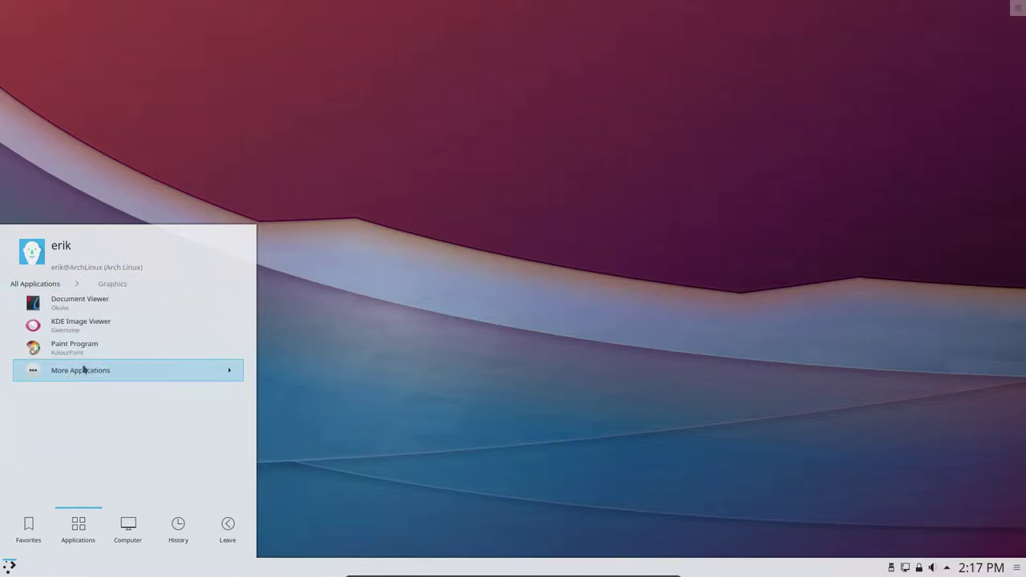
{"action": "left_click", "coordinate": [96, 378]}
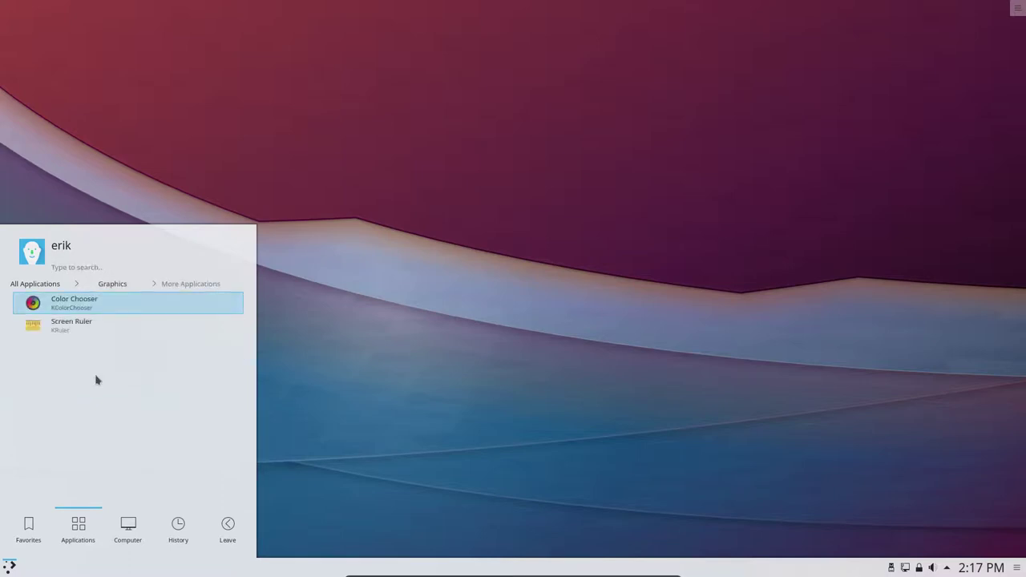
{"action": "left_click", "coordinate": [109, 285]}
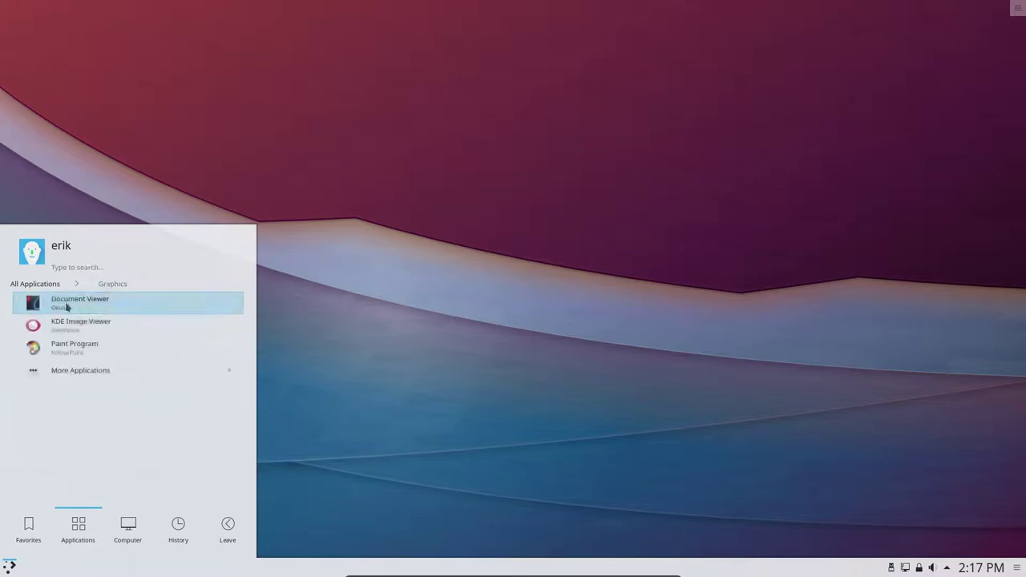
{"action": "left_click", "coordinate": [34, 284]}
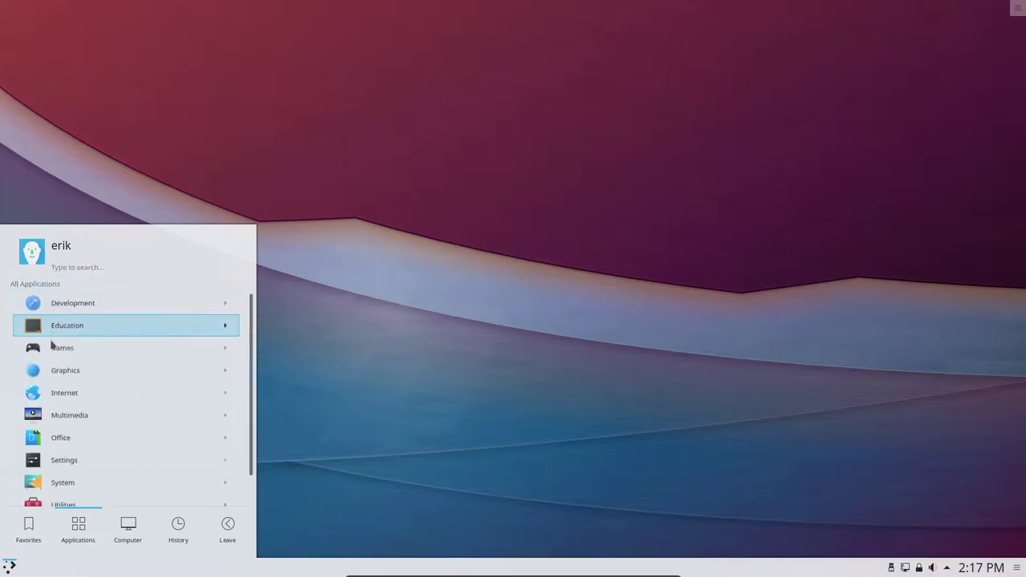
- Browse the Internet, Multimedia and Office categories
{"action": "left_click", "coordinate": [67, 396]}
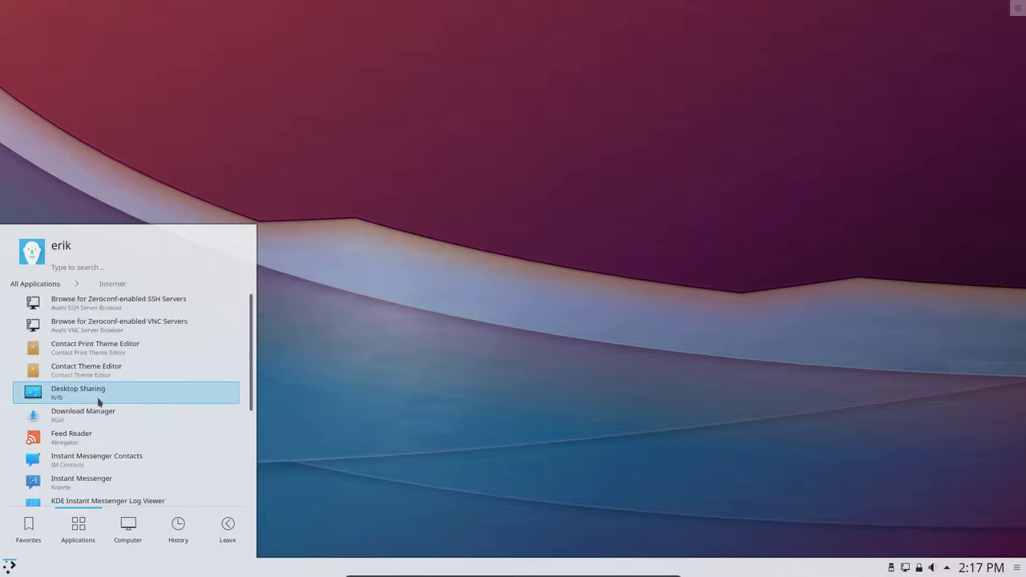
{"action": "scroll", "coordinate": [100, 404], "scroll_direction": "down", "scroll_amount": 3}
{"action": "scroll", "coordinate": [115, 429], "scroll_direction": "down", "scroll_amount": 1}
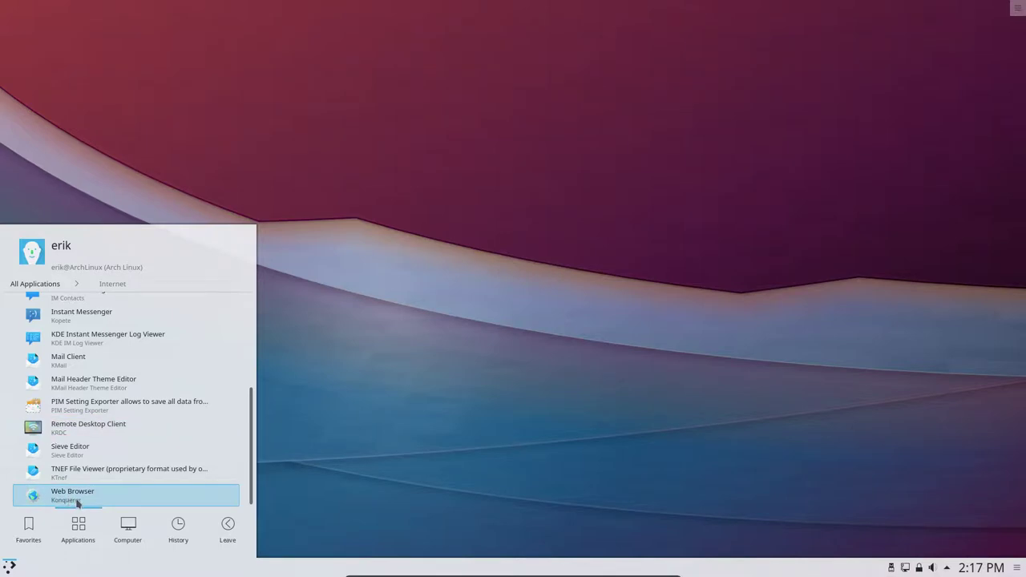
{"action": "scroll", "coordinate": [81, 424], "scroll_direction": "up", "scroll_amount": 4}
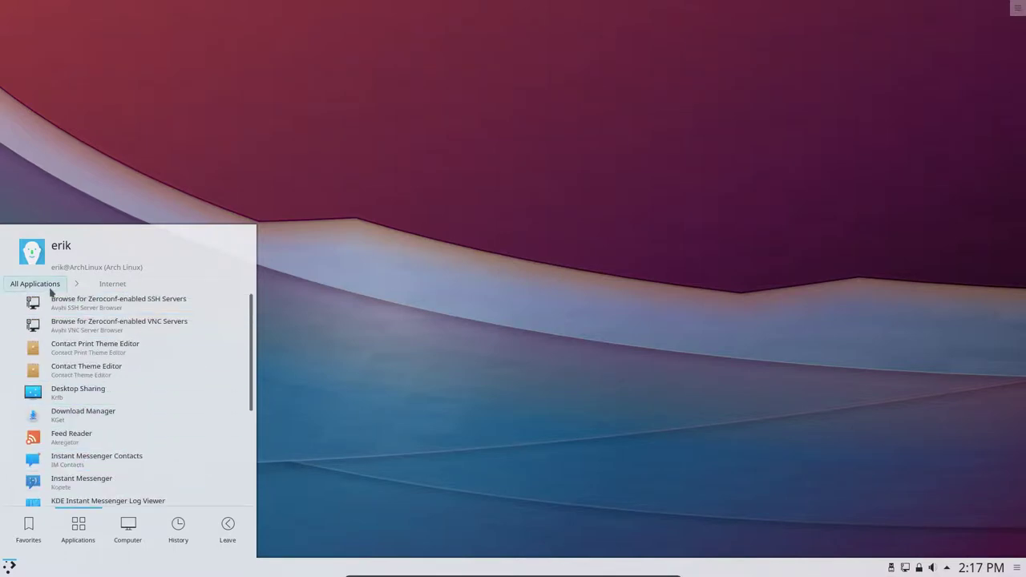
{"action": "left_click", "coordinate": [50, 288]}
{"action": "left_click", "coordinate": [76, 417]}
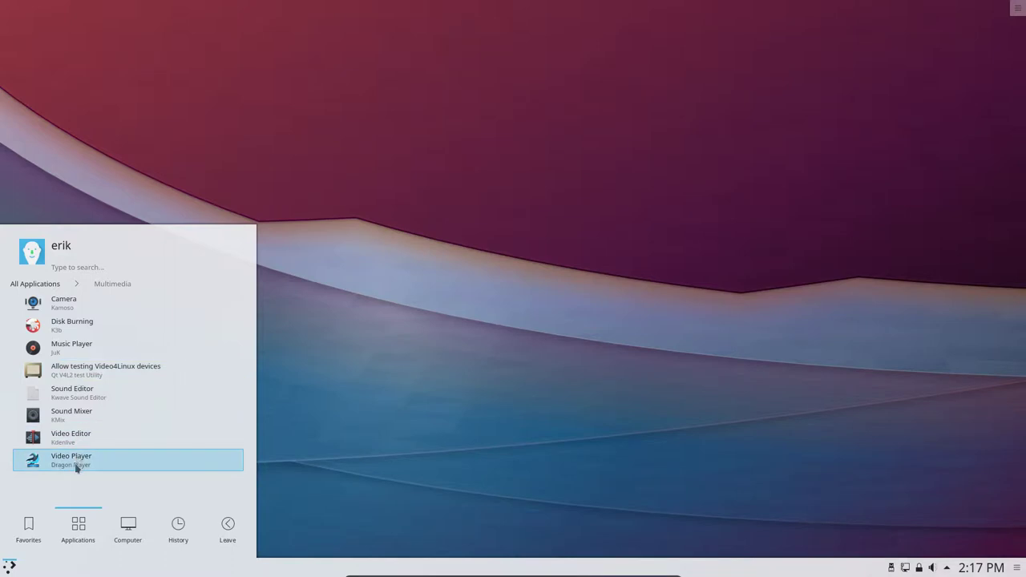
{"action": "left_click", "coordinate": [35, 286]}
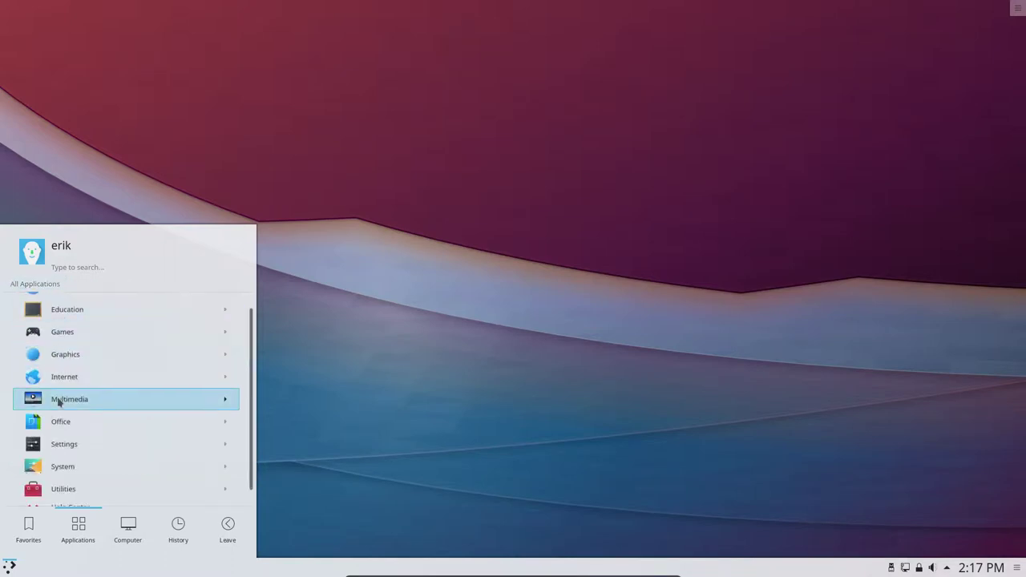
{"action": "left_click", "coordinate": [61, 427]}
{"action": "scroll", "coordinate": [92, 431], "scroll_direction": "down", "scroll_amount": 1}
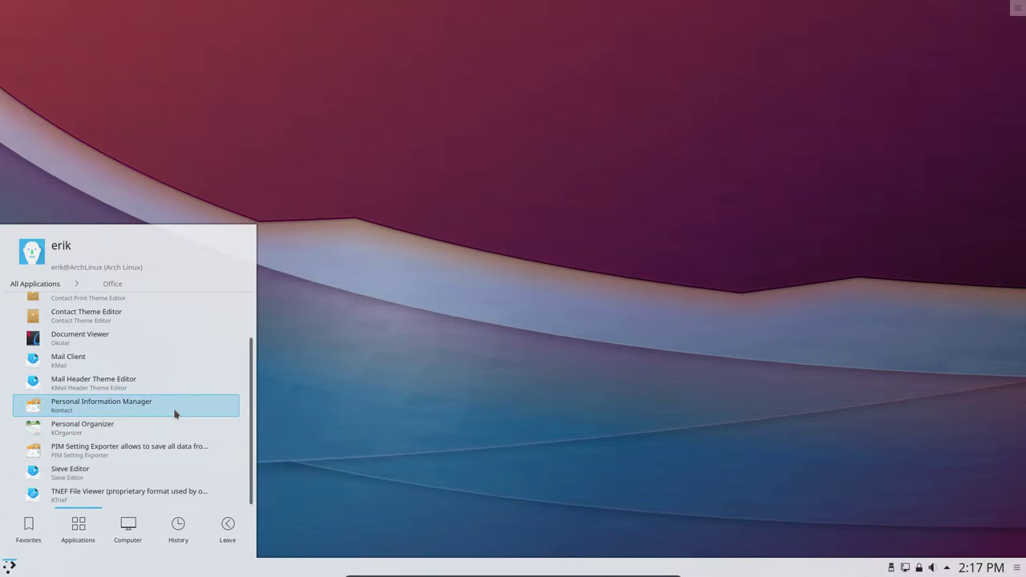
{"action": "scroll", "coordinate": [175, 413], "scroll_direction": "up", "scroll_amount": 3}
{"action": "left_click", "coordinate": [41, 284]}
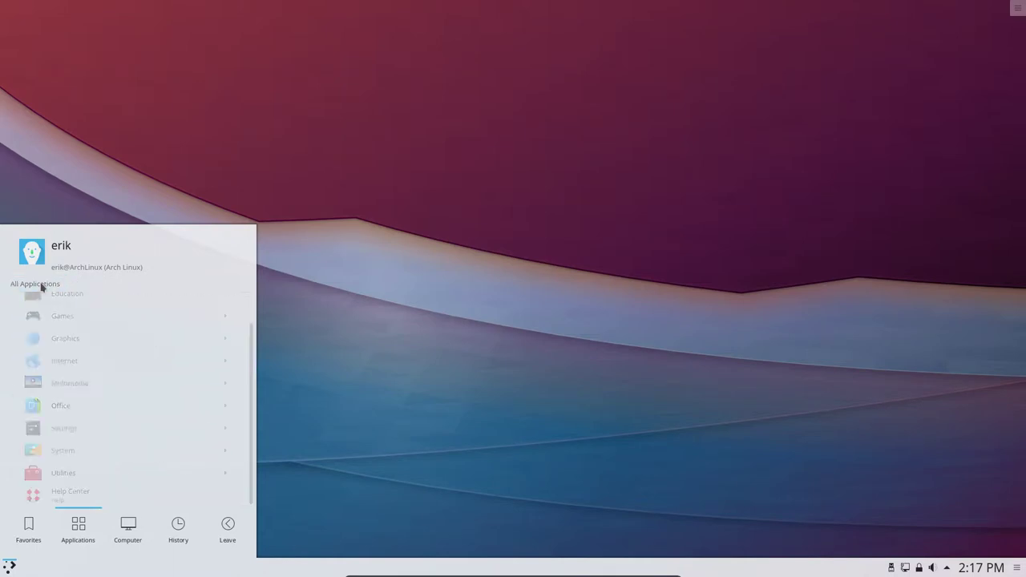
- Try LightDM GTK+ Greeter settings from Settings and cancel its authentication request
{"action": "left_click", "coordinate": [83, 429]}
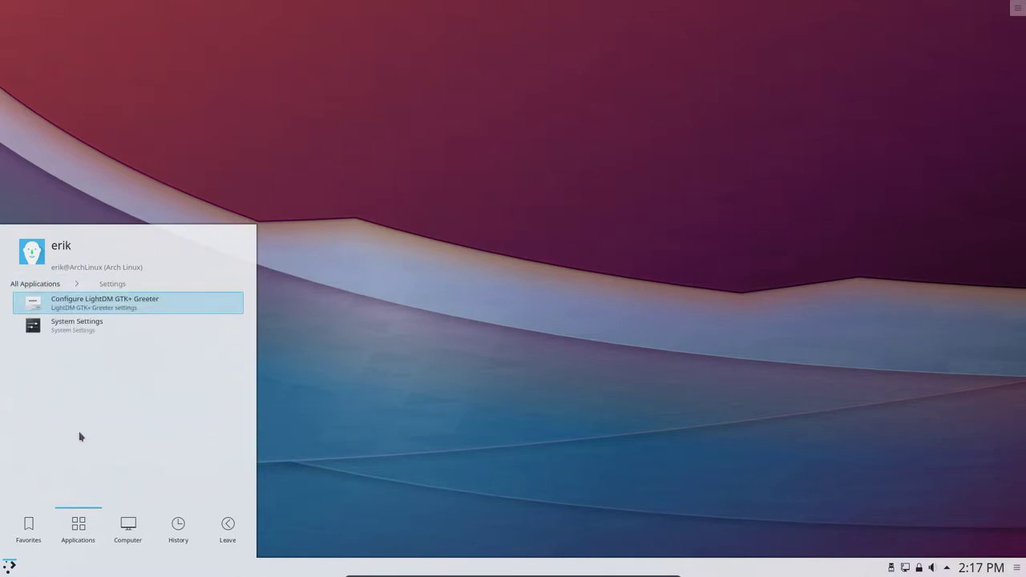
{"action": "left_click", "coordinate": [52, 303]}
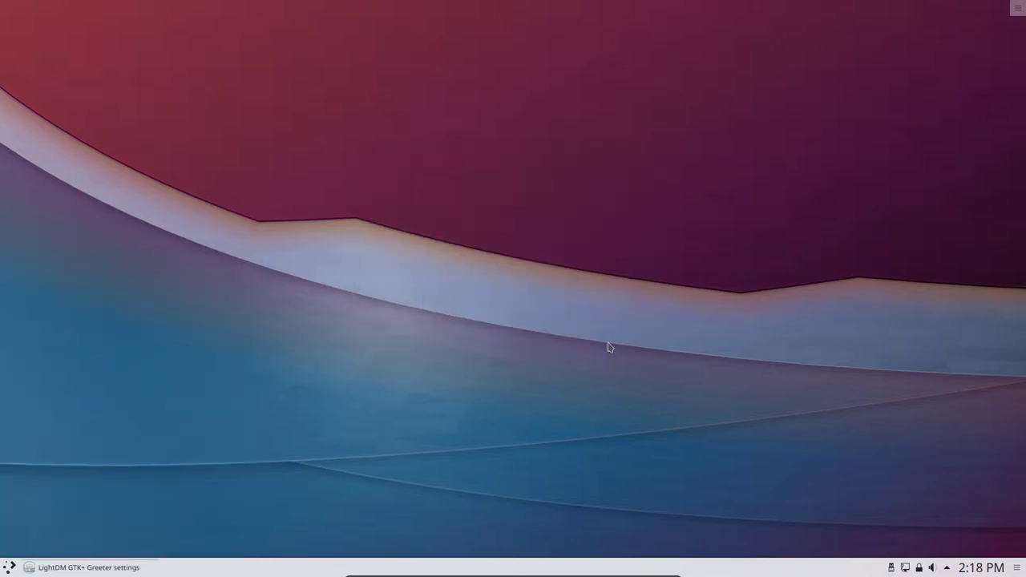
{"action": "left_click", "coordinate": [608, 337]}
- Reopen the launcher and scroll through the System category's applications
{"action": "left_click", "coordinate": [9, 566]}
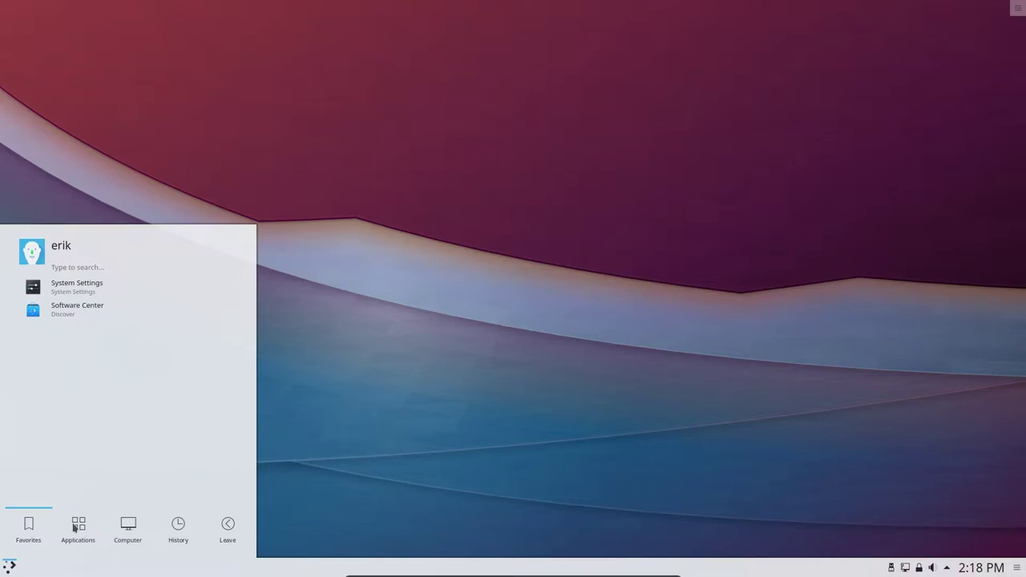
{"action": "mouse_move", "coordinate": [77, 527]}
{"action": "left_click", "coordinate": [77, 478]}
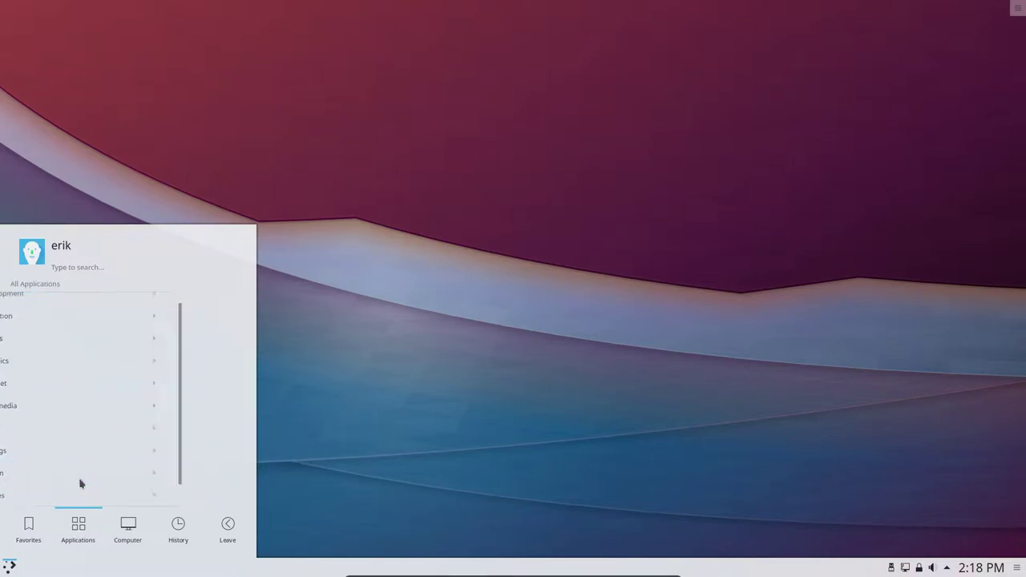
{"action": "scroll", "coordinate": [136, 338], "scroll_direction": "down", "scroll_amount": 3}
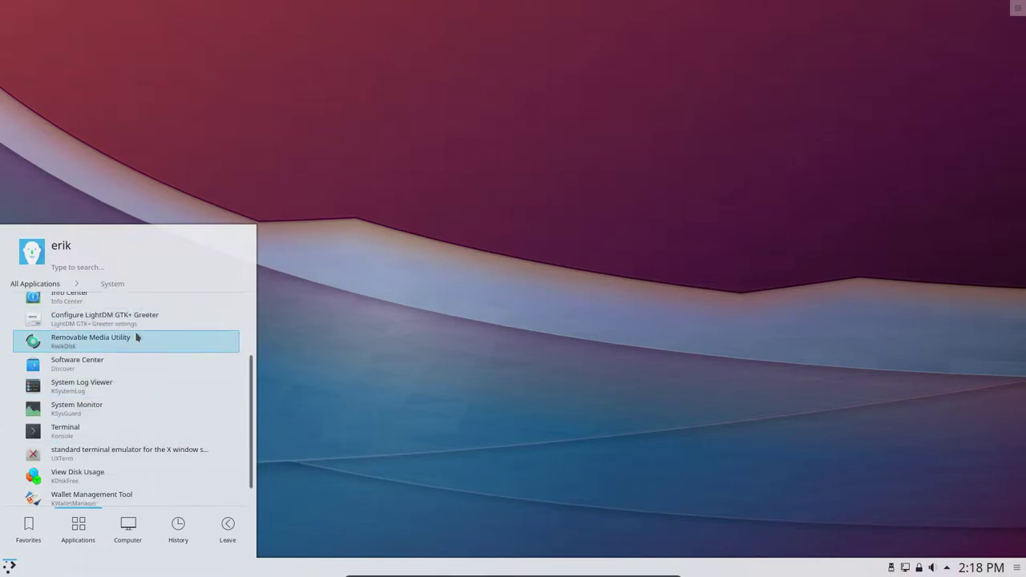
{"action": "scroll", "coordinate": [137, 337], "scroll_direction": "up", "scroll_amount": 2}
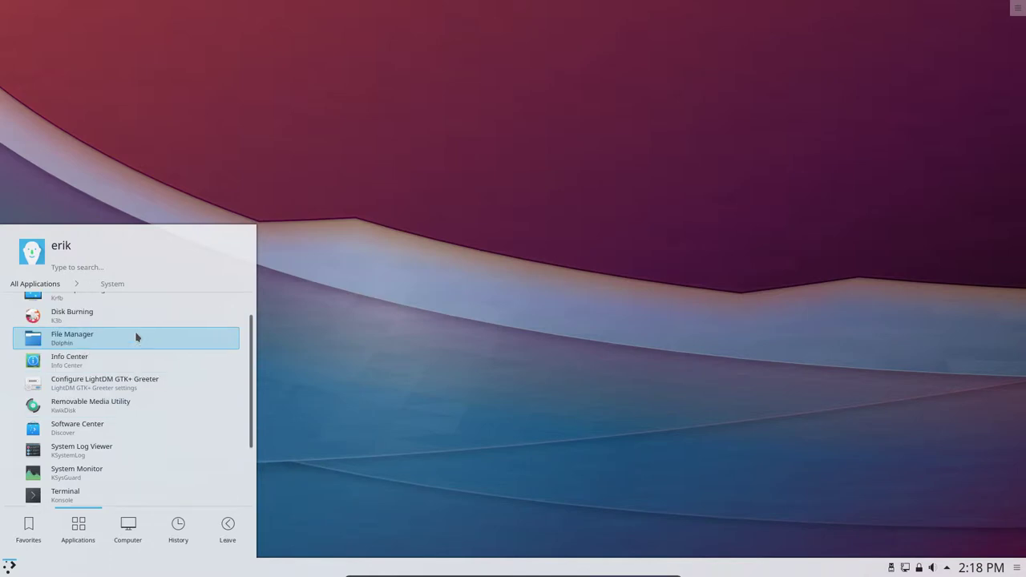
- Open Dolphin on the Home folder, then scroll through the launcher's System category
{"action": "left_click", "coordinate": [136, 338]}
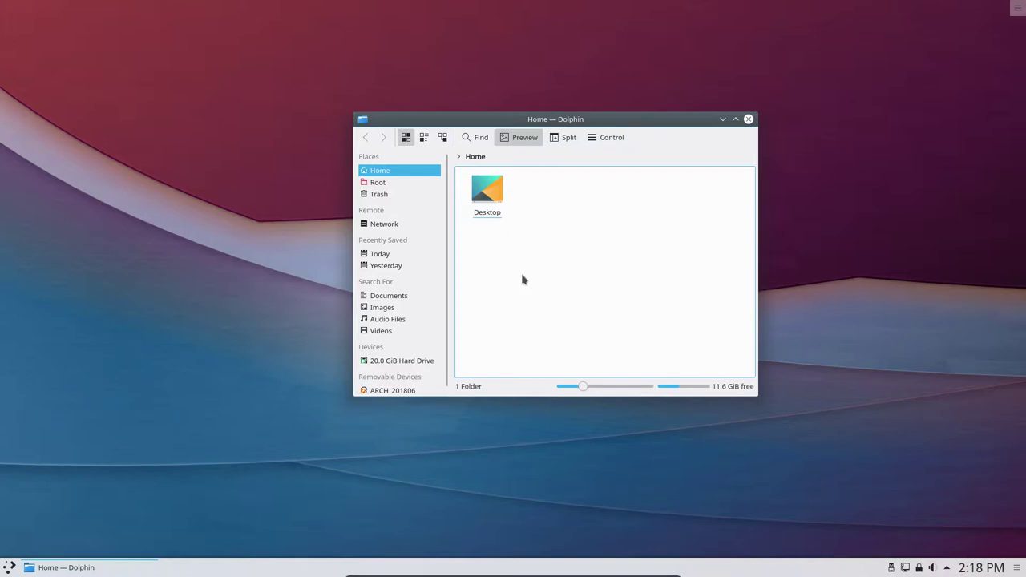
{"action": "left_click", "coordinate": [10, 567]}
{"action": "left_click", "coordinate": [76, 533]}
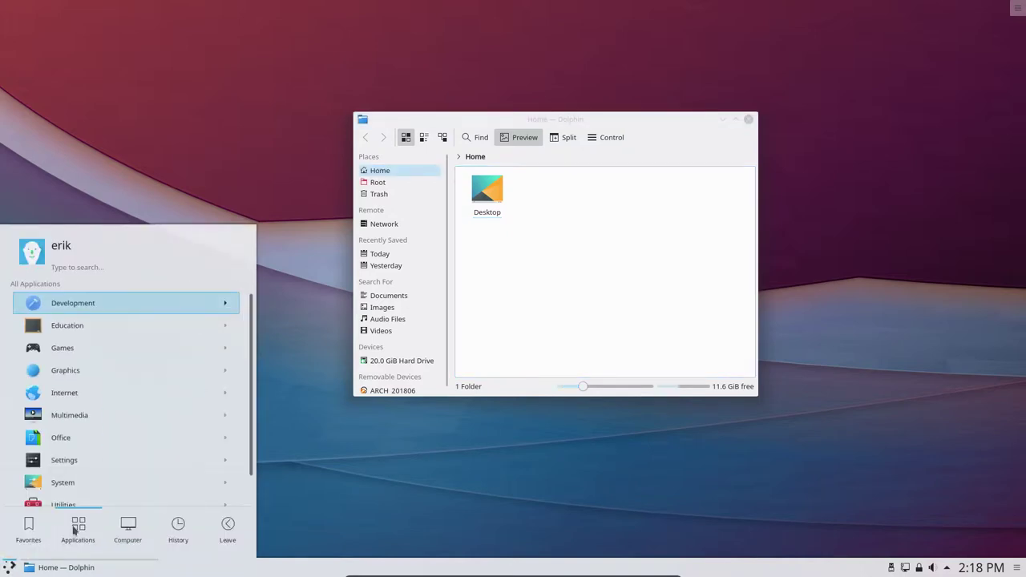
{"action": "left_click", "coordinate": [89, 455]}
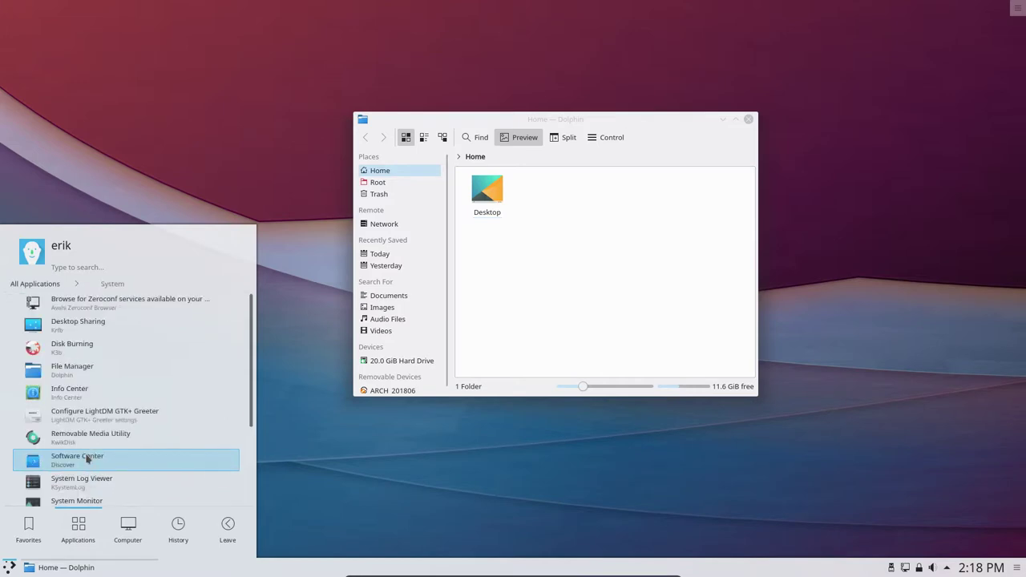
{"action": "scroll", "coordinate": [88, 459], "scroll_direction": "down", "scroll_amount": 4}
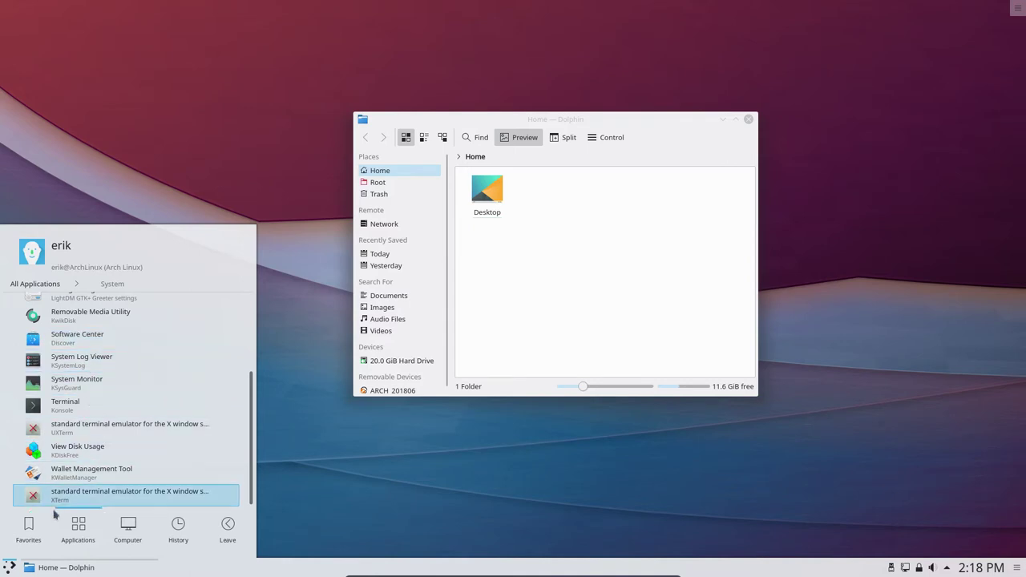
{"action": "left_click", "coordinate": [36, 284]}
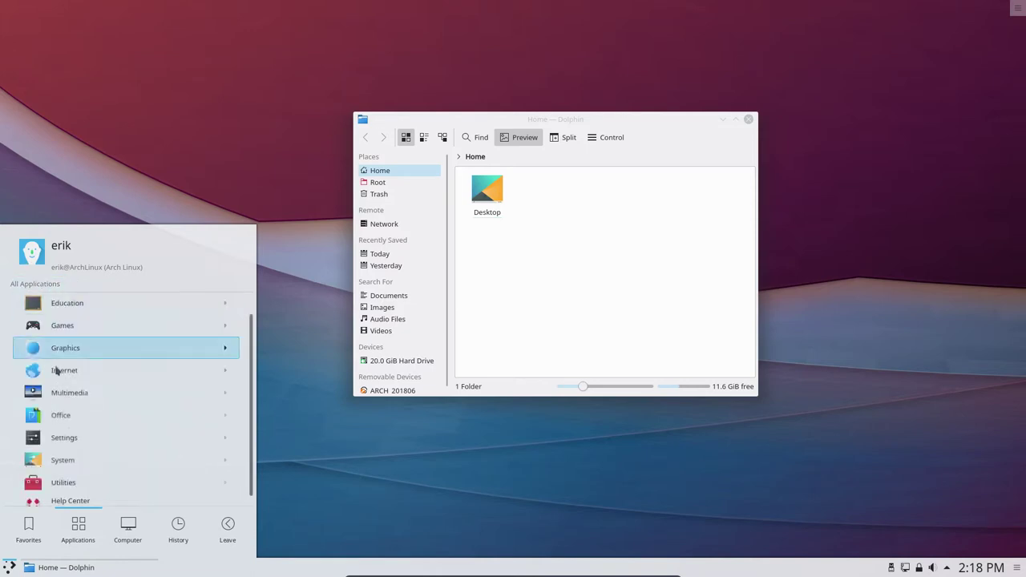
- Scroll through the Utilities category and return to the category list
{"action": "left_click", "coordinate": [83, 475]}
{"action": "scroll", "coordinate": [86, 478], "scroll_direction": "down", "scroll_amount": 2}
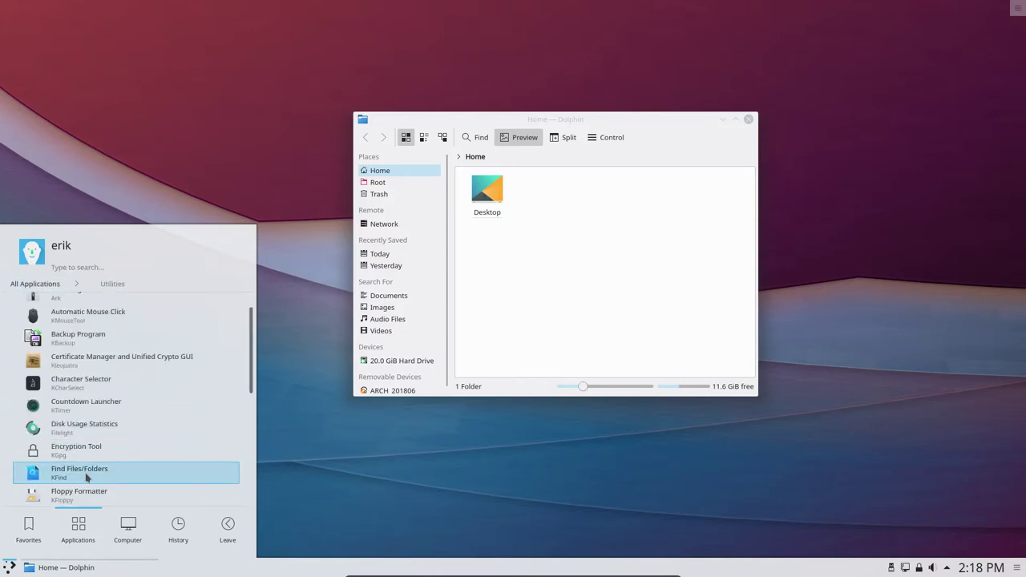
{"action": "scroll", "coordinate": [147, 400], "scroll_direction": "down", "scroll_amount": 3}
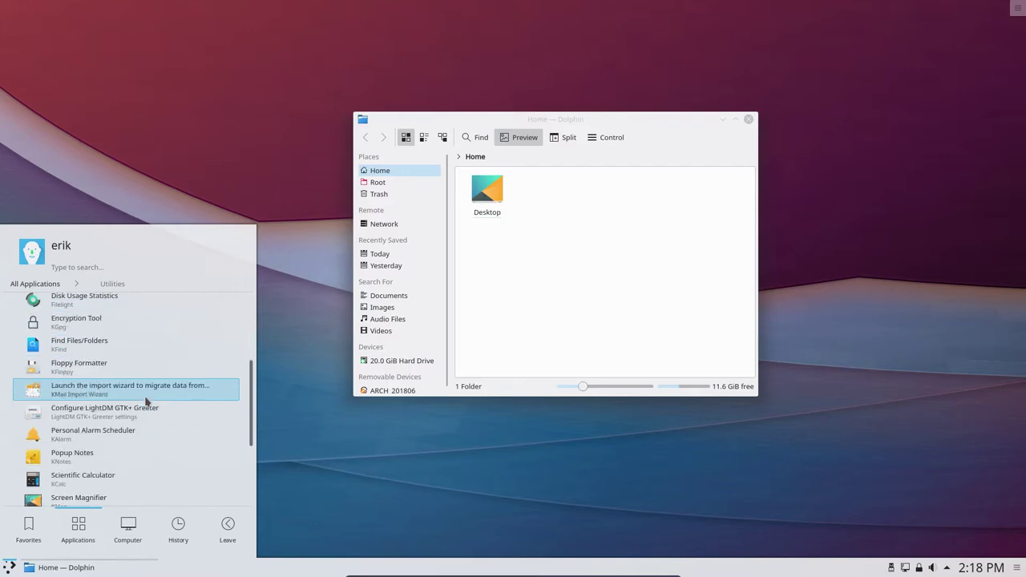
{"action": "scroll", "coordinate": [147, 401], "scroll_direction": "down", "scroll_amount": 5}
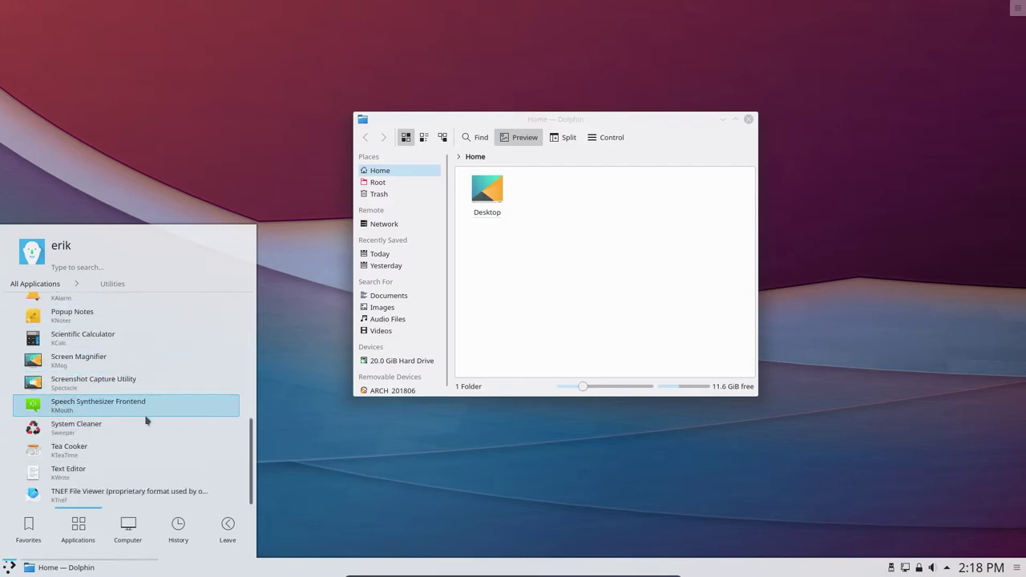
{"action": "left_click", "coordinate": [36, 284]}
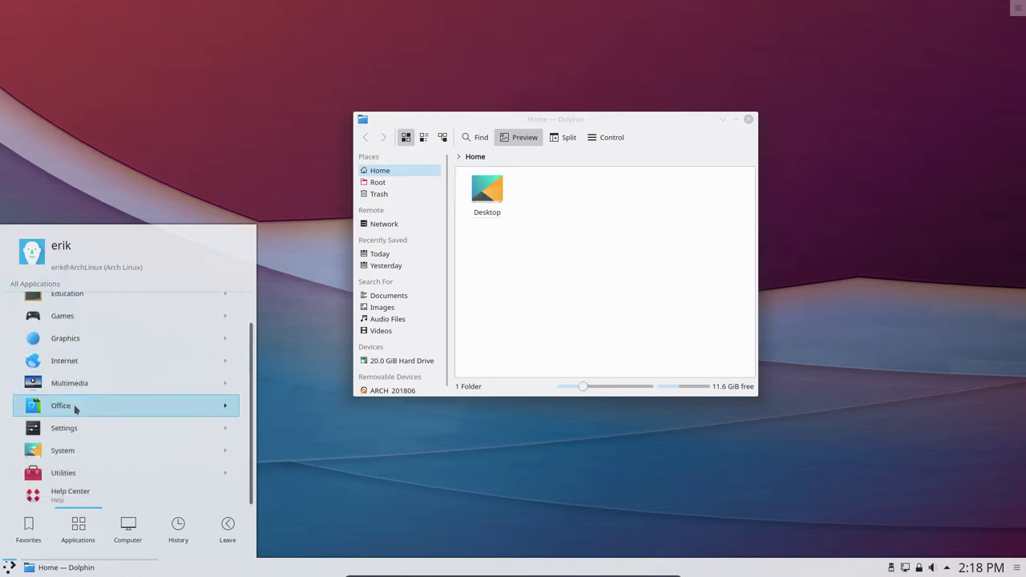
- Launch the KDE Help Center from Kickoff, then close it and the Dolphin window
{"action": "left_click", "coordinate": [85, 495]}
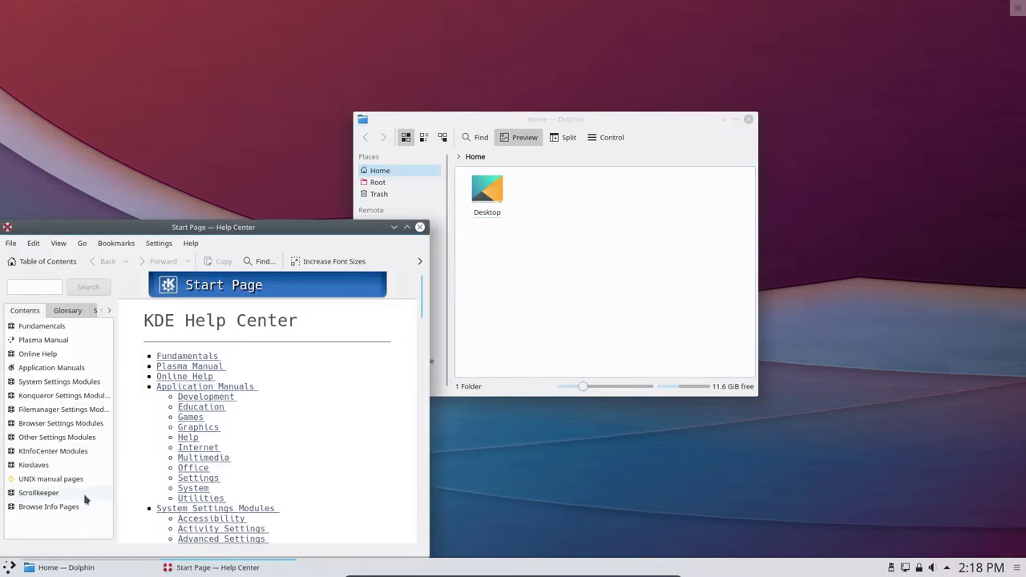
{"action": "left_click", "coordinate": [419, 226]}
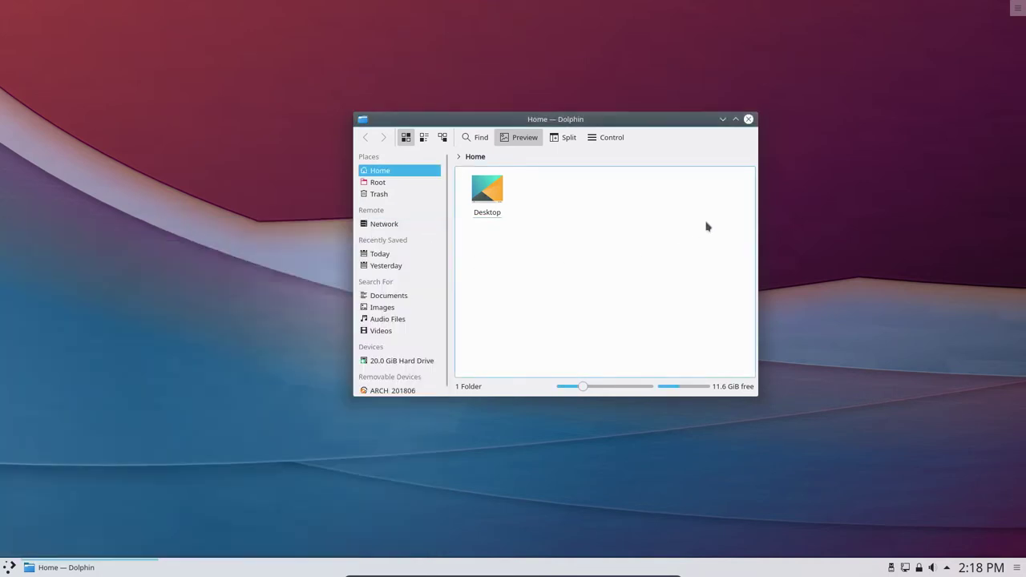
{"action": "left_click", "coordinate": [749, 120]}
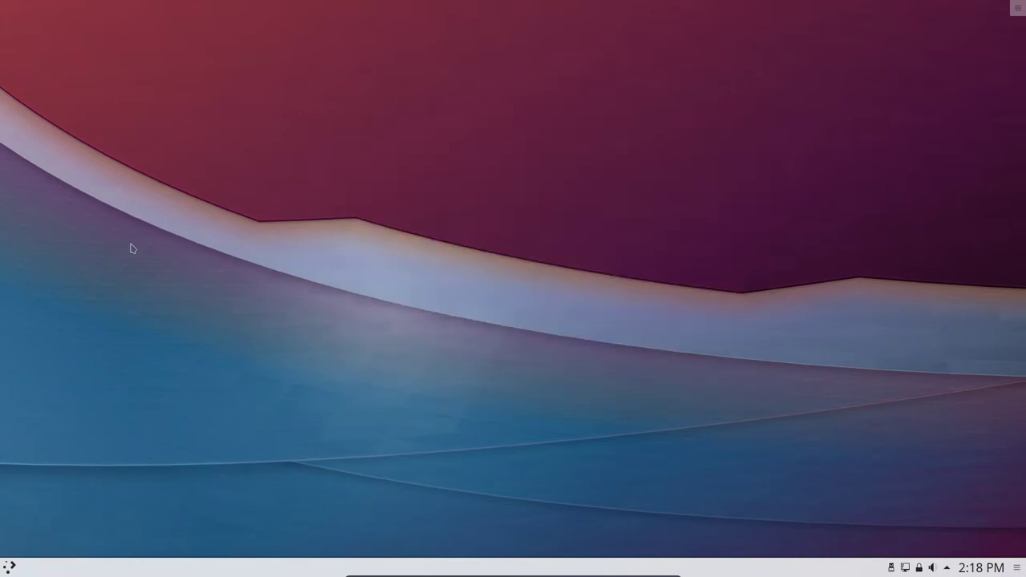
- Browse Kickoff's Applications, Computer, History and Leave tabs, then dismiss the launcher
{"action": "left_click", "coordinate": [10, 566]}
{"action": "left_click", "coordinate": [79, 531]}
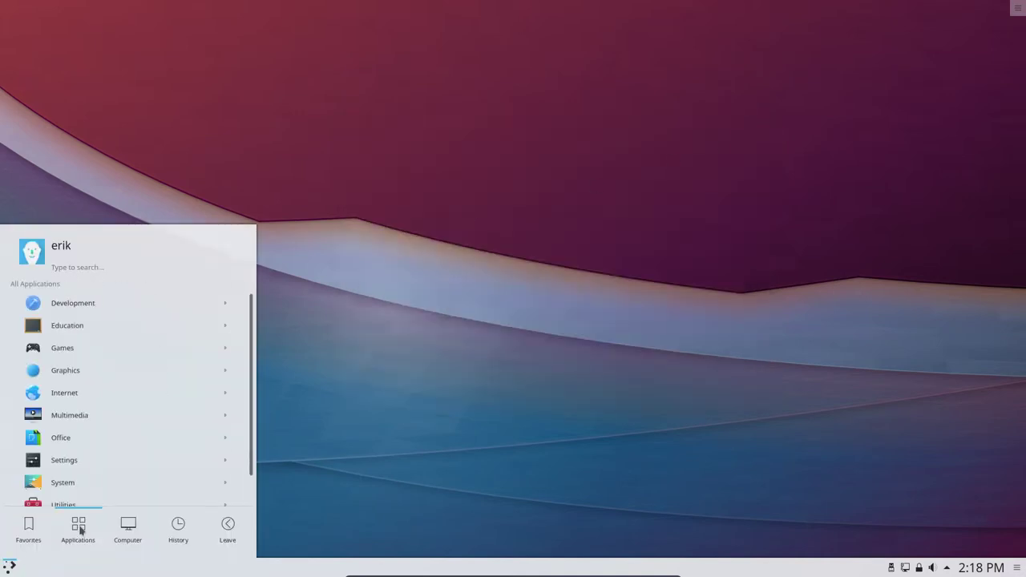
{"action": "left_click", "coordinate": [124, 530]}
{"action": "left_click", "coordinate": [176, 533]}
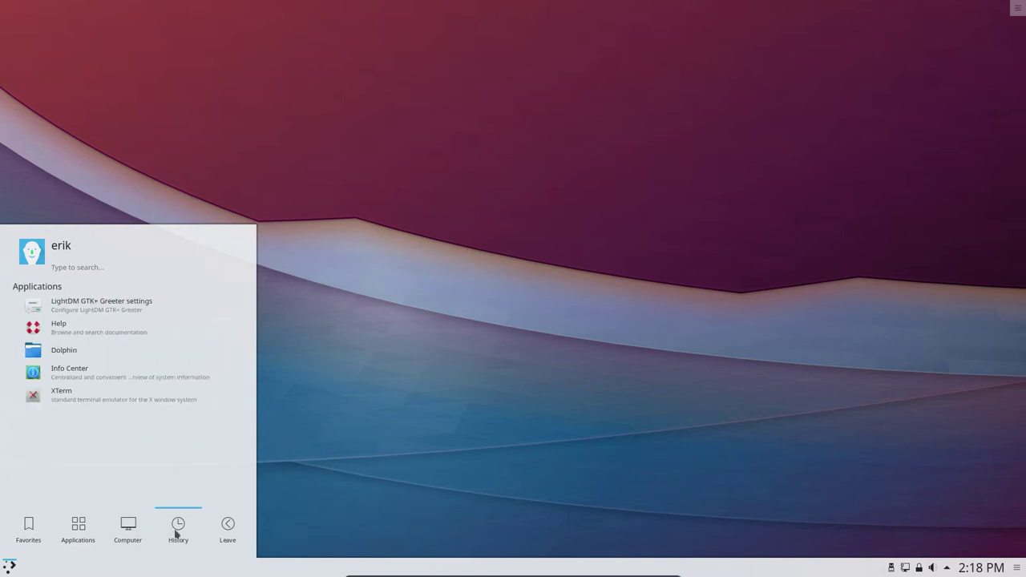
{"action": "left_click", "coordinate": [228, 527]}
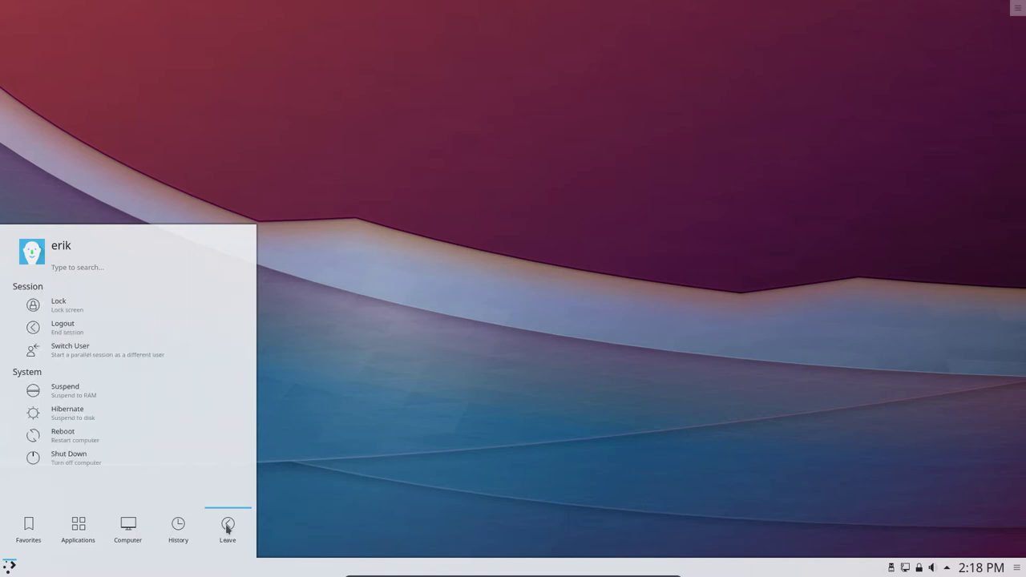
{"action": "mouse_move", "coordinate": [112, 526]}
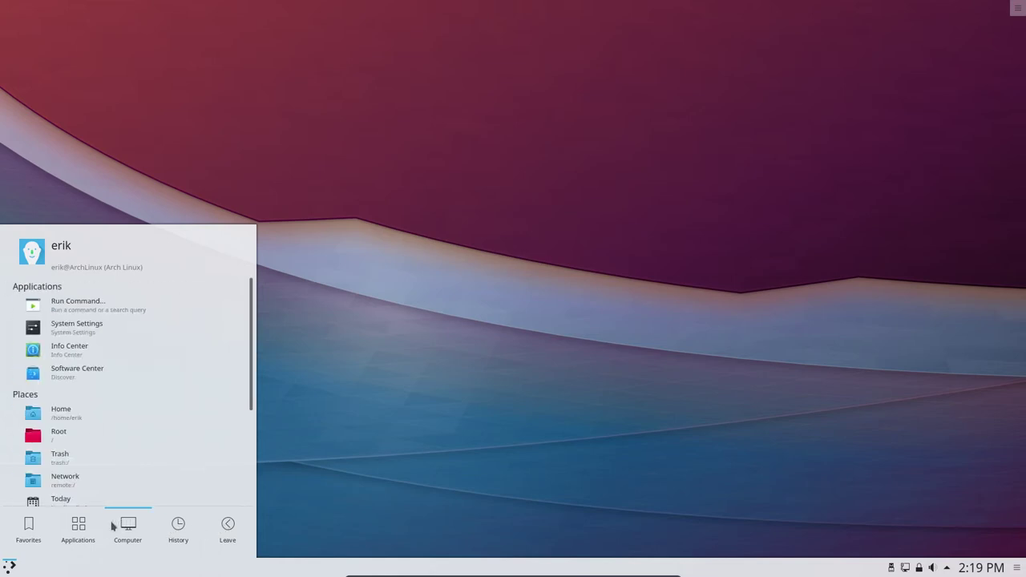
{"action": "mouse_move", "coordinate": [29, 531]}
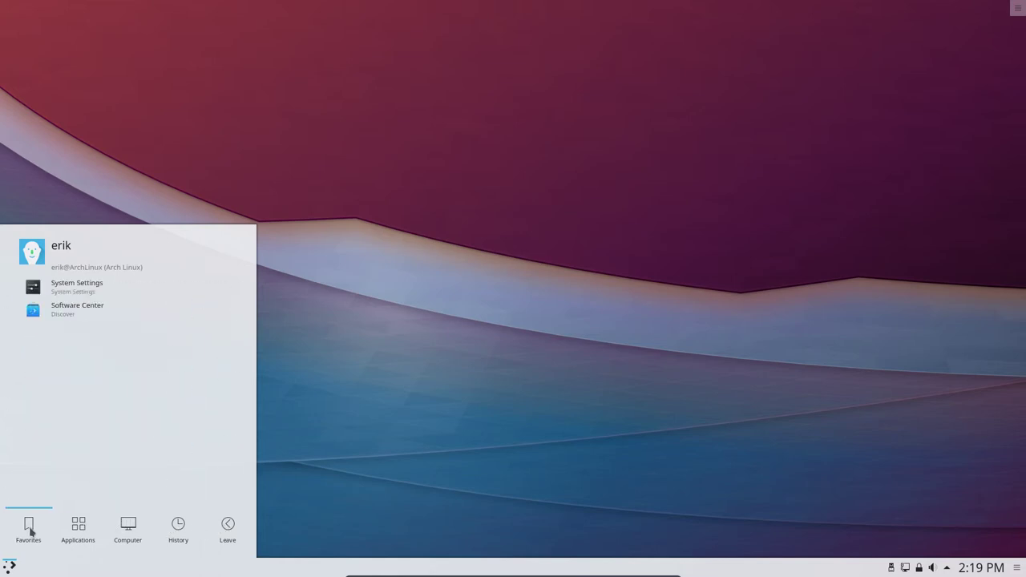
{"action": "left_click", "coordinate": [529, 398]}
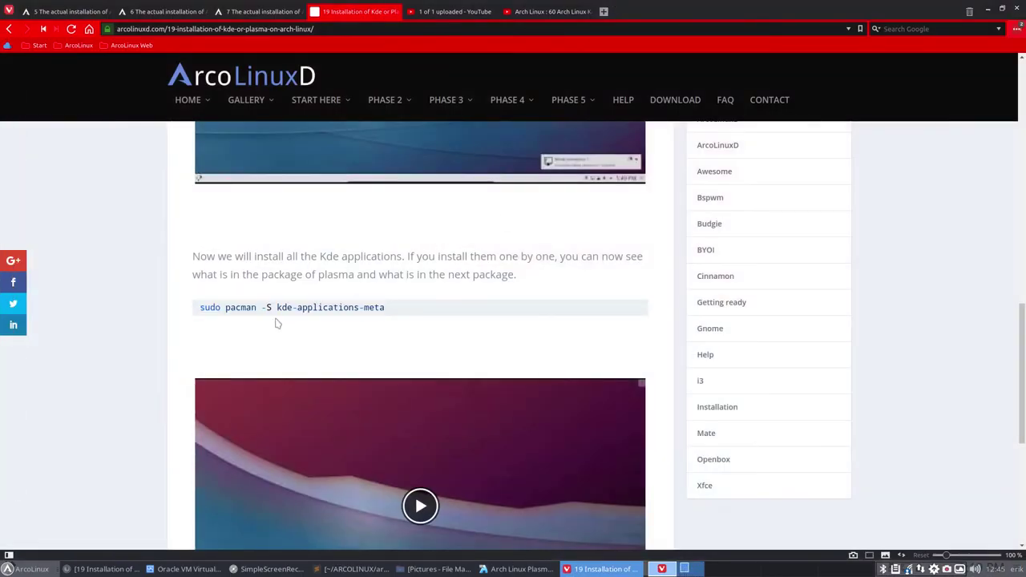
- Highlight the kde-applications-meta and plasma-meta pacman command lines on the ArcoLinuxD tutorial
{"action": "left_click_drag", "start_coordinate": [388, 310], "coordinate": [201, 312]}
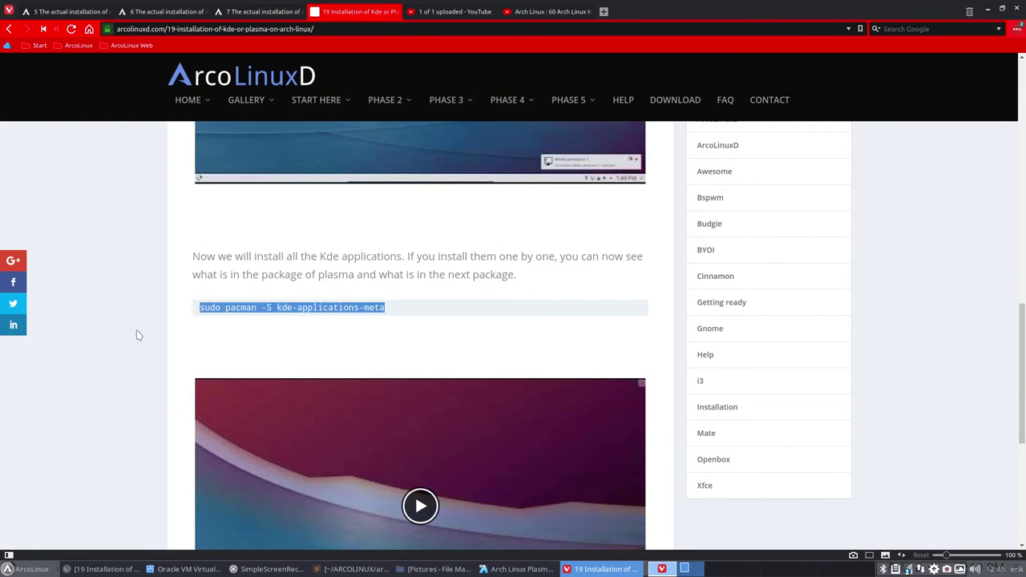
{"action": "scroll", "coordinate": [136, 335], "scroll_direction": "up", "scroll_amount": 4}
{"action": "scroll", "coordinate": [136, 335], "scroll_direction": "up", "scroll_amount": 2}
{"action": "left_click_drag", "start_coordinate": [353, 417], "coordinate": [198, 422]}
{"action": "left_click", "coordinate": [180, 430]}
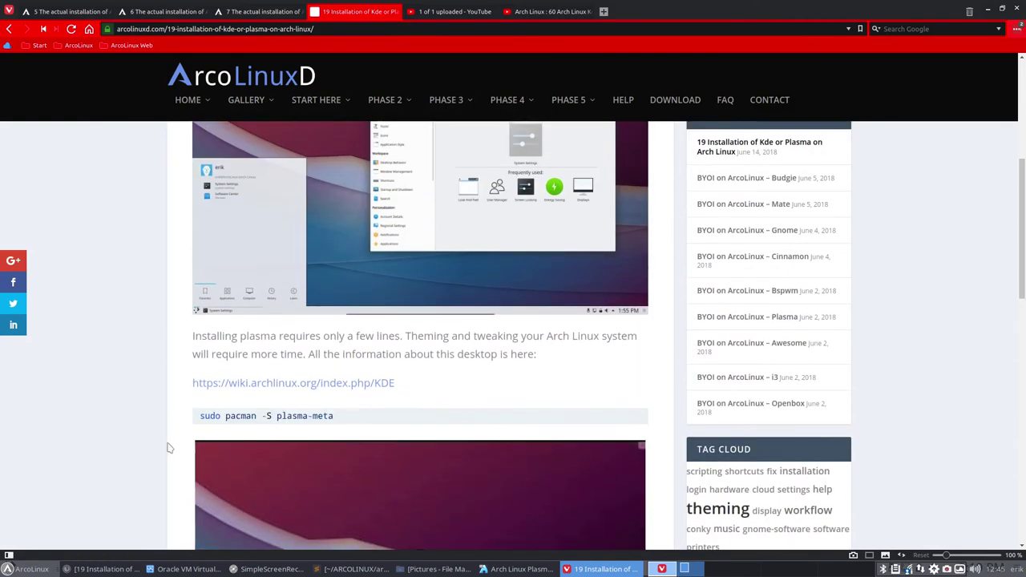
- Scroll the tutorial down to the arco-plasma git clone command
{"action": "scroll", "coordinate": [169, 449], "scroll_direction": "down", "scroll_amount": 4}
{"action": "scroll", "coordinate": [169, 448], "scroll_direction": "down", "scroll_amount": 6}
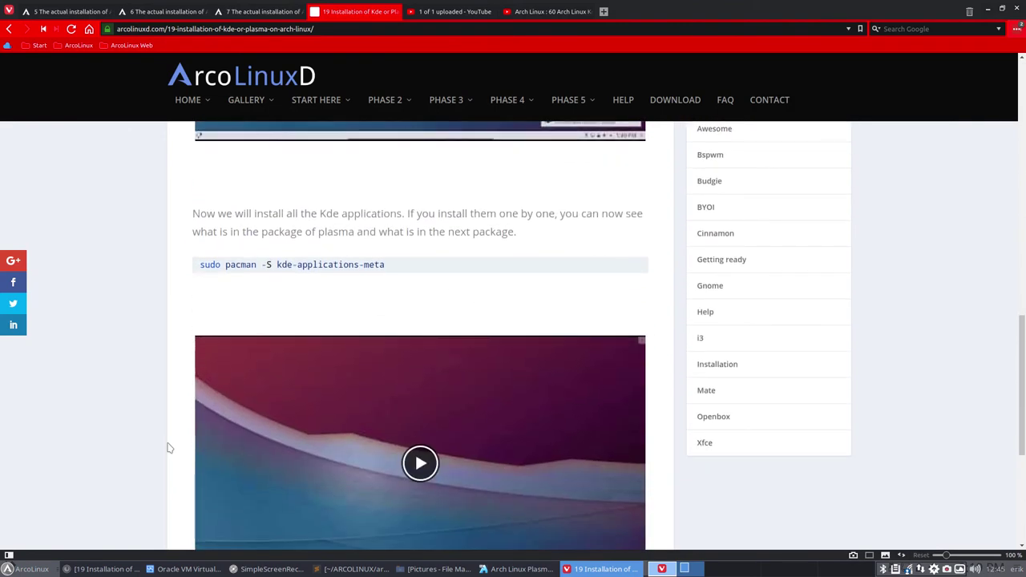
{"action": "scroll", "coordinate": [169, 448], "scroll_direction": "down", "scroll_amount": 4}
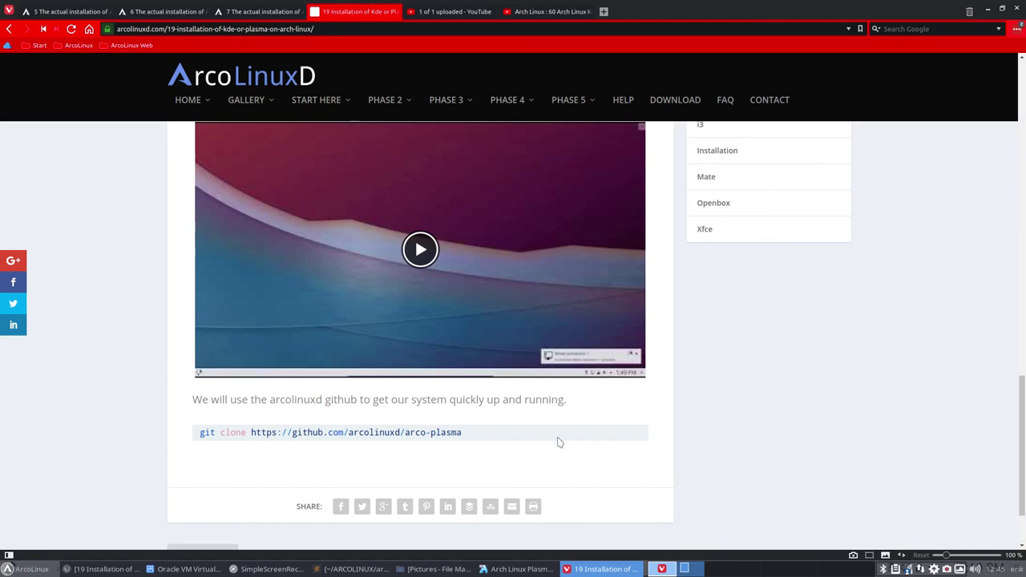